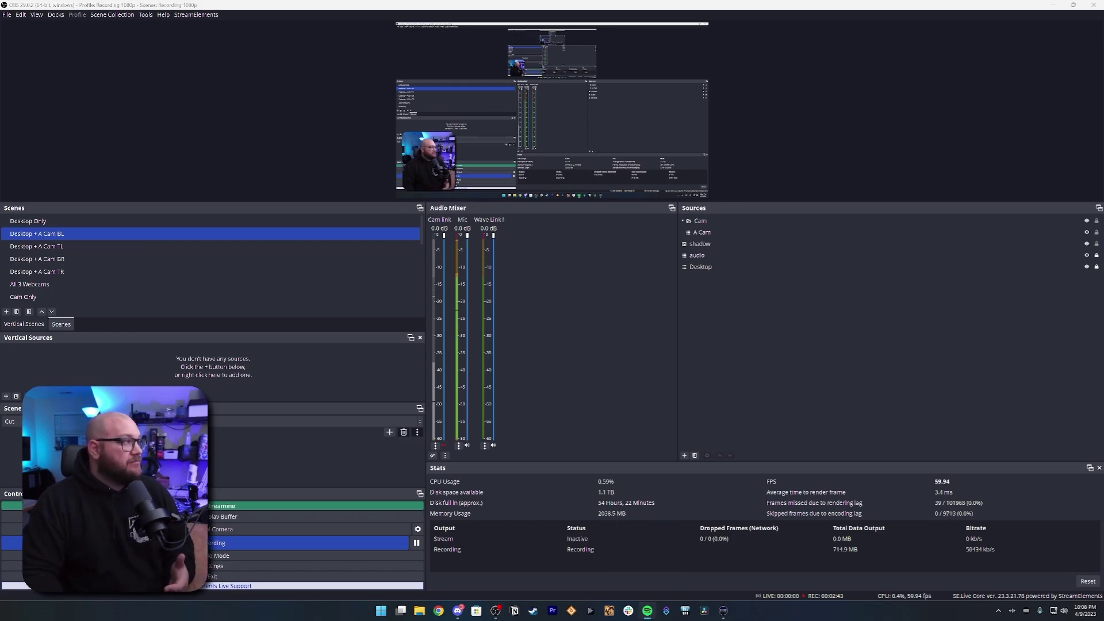
Bring up the StreamBeats - Lofi playlist in Spotify, then move its window out of the way
left_click(647, 611)
left_click_drag(346, 133, 376, 86)
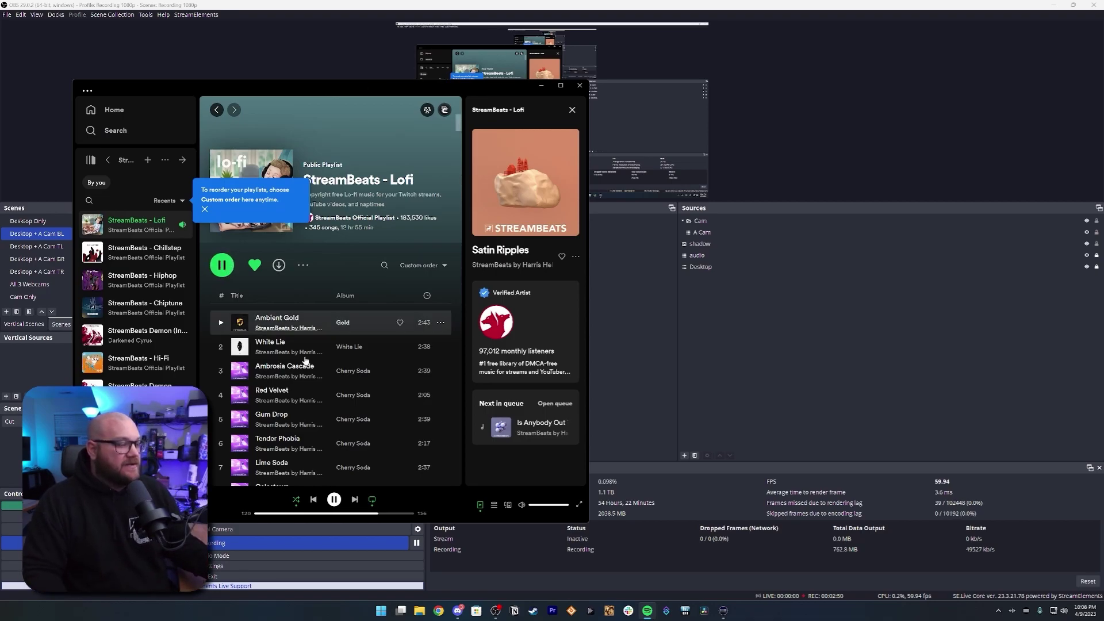
left_click_drag(423, 93, 0, 114)
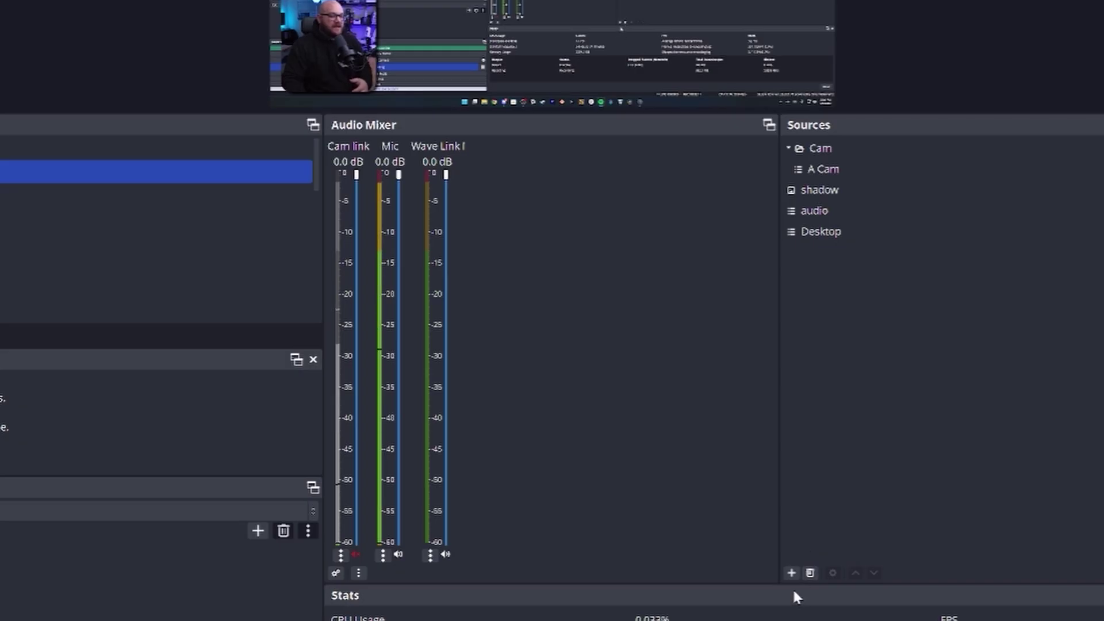
Add an Audio Output Capture source named Music that uses the Wave Link Music (Elgato Virtual Audio) device
left_click(792, 573)
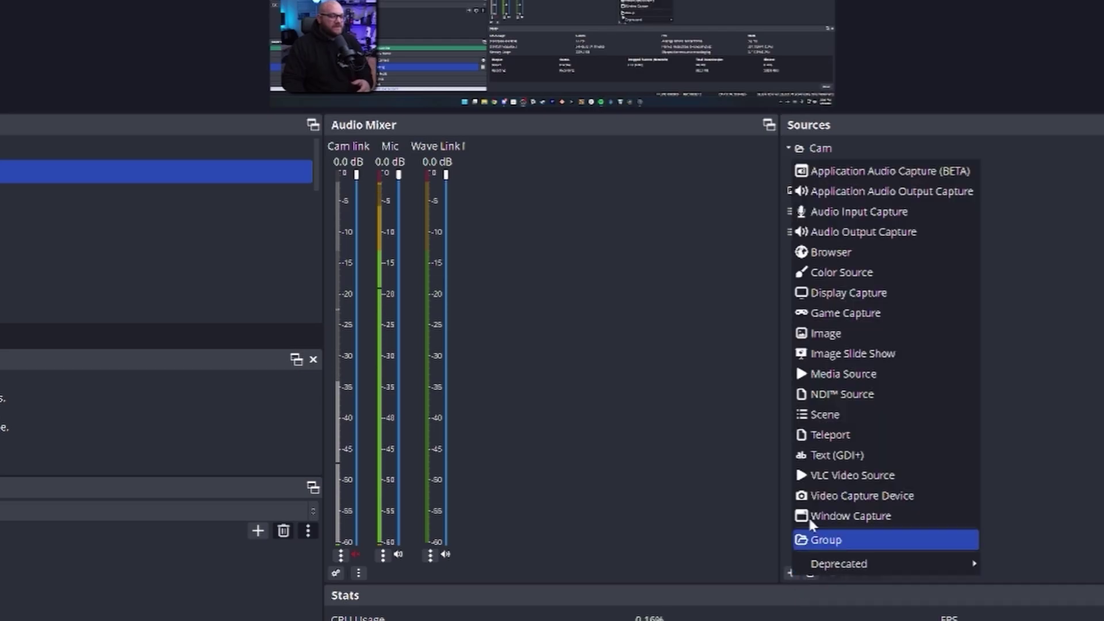
left_click(858, 237)
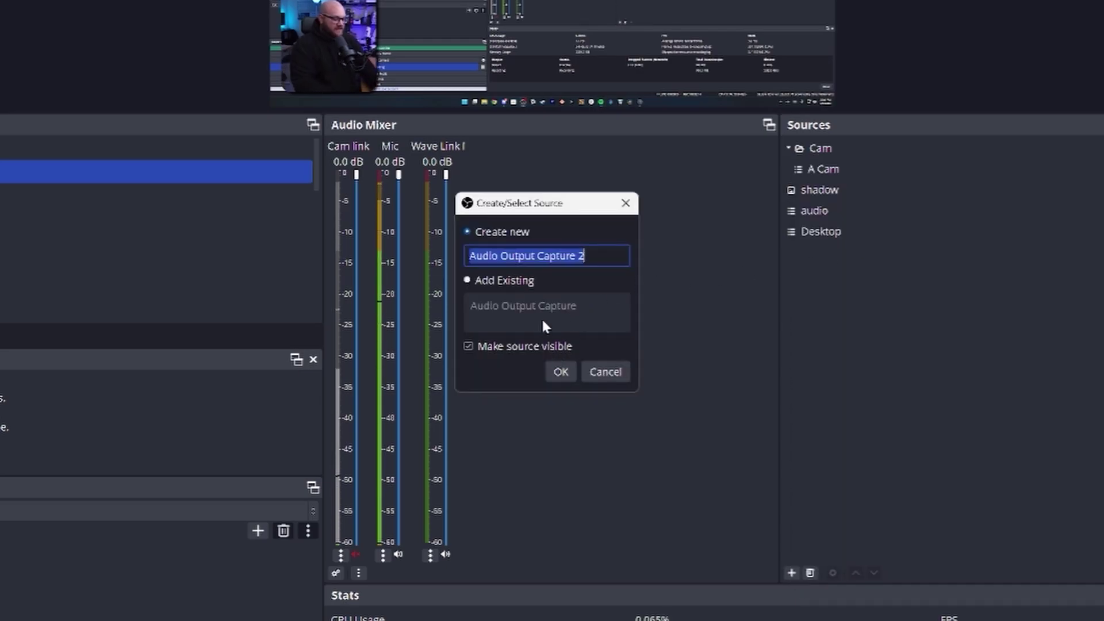
type("Music")
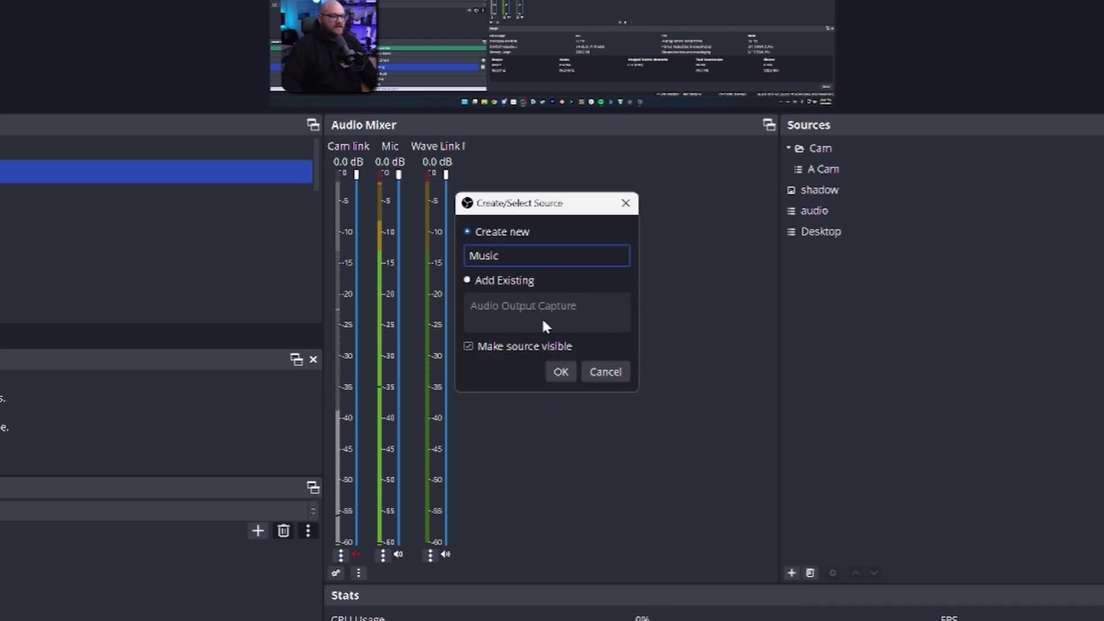
left_click(561, 373)
left_click(447, 122)
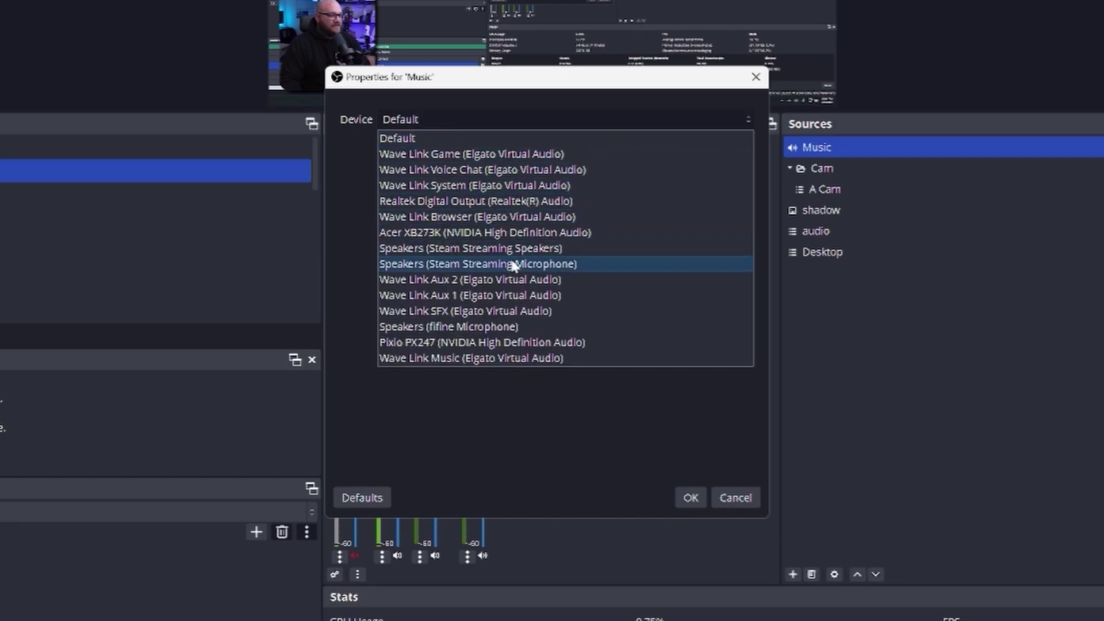
left_click(493, 359)
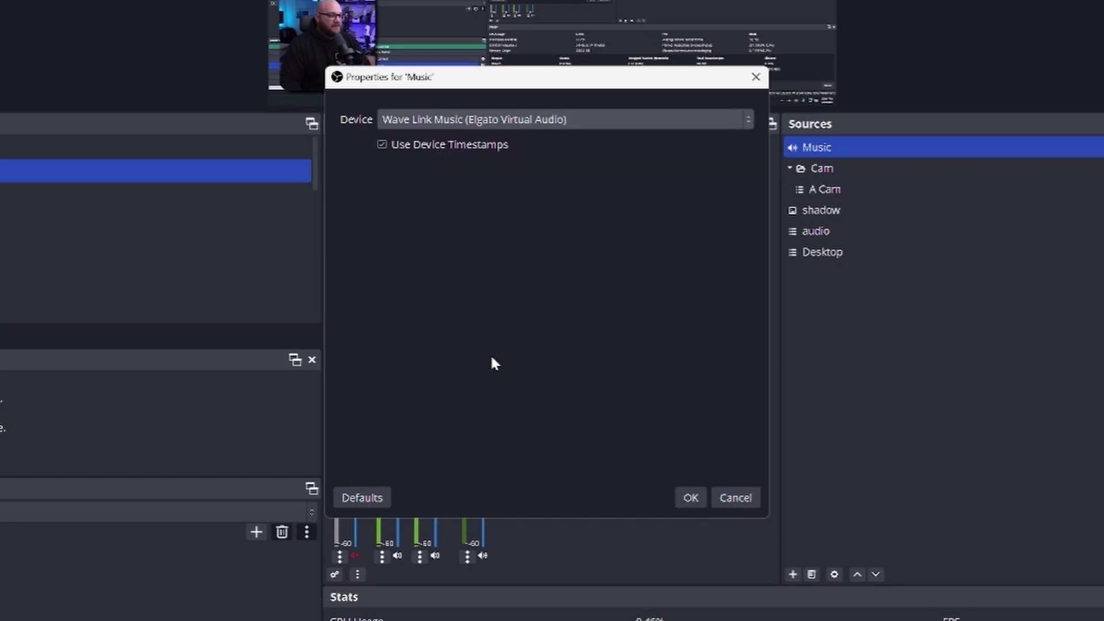
left_click(687, 498)
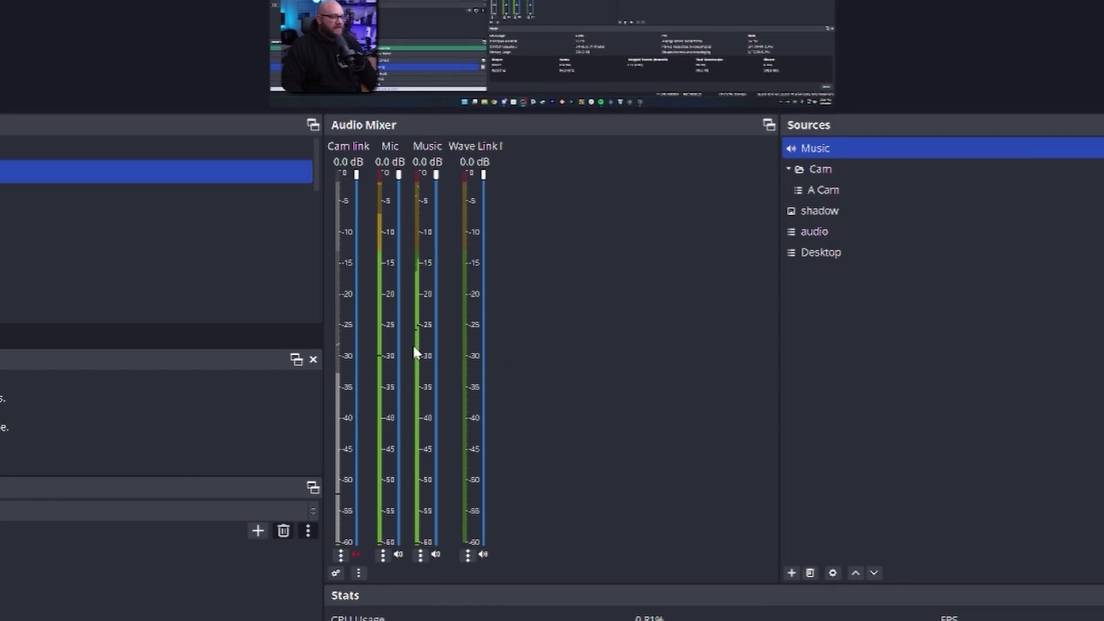
Lower the Music volume in the mixer to -13.9 dB and open that source's filters in an enlarged window beside the meters
left_click_drag(436, 174, 439, 319)
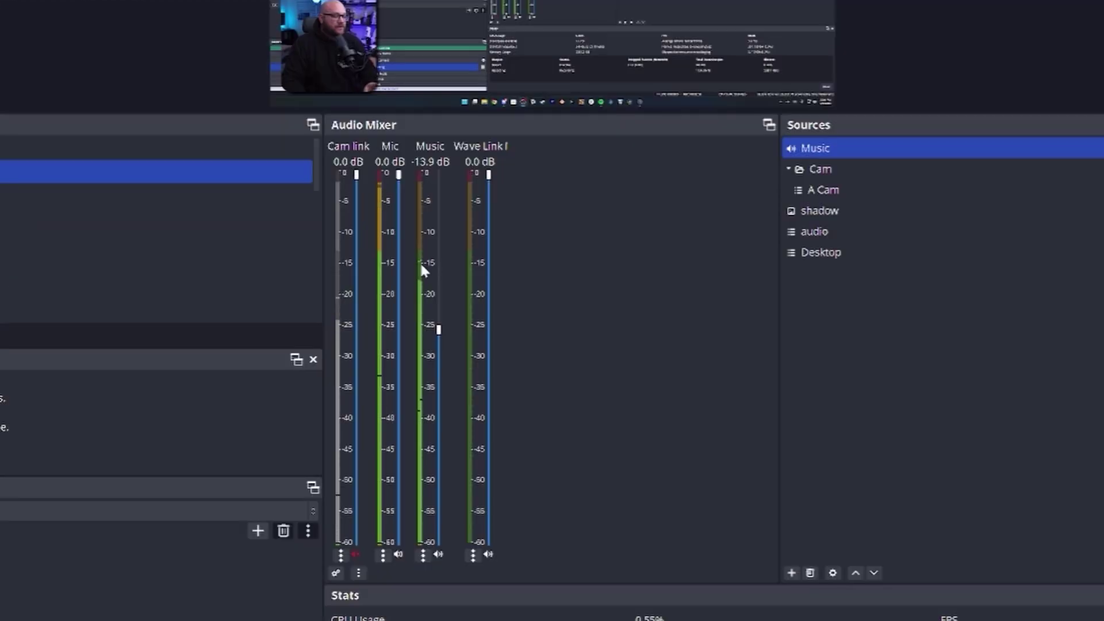
right_click(422, 279)
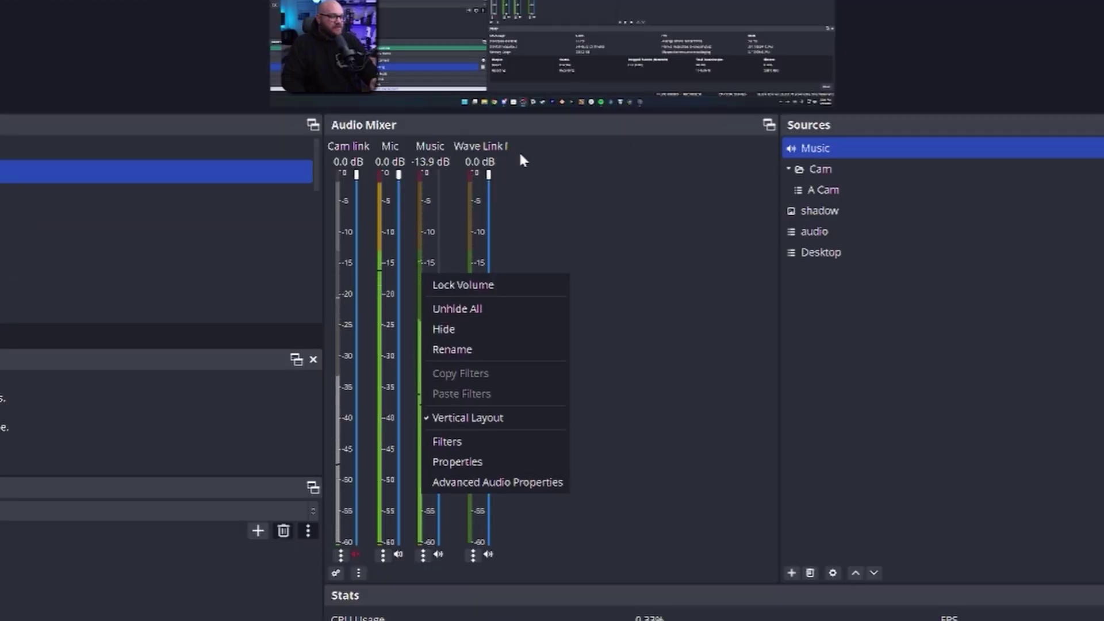
right_click(825, 147)
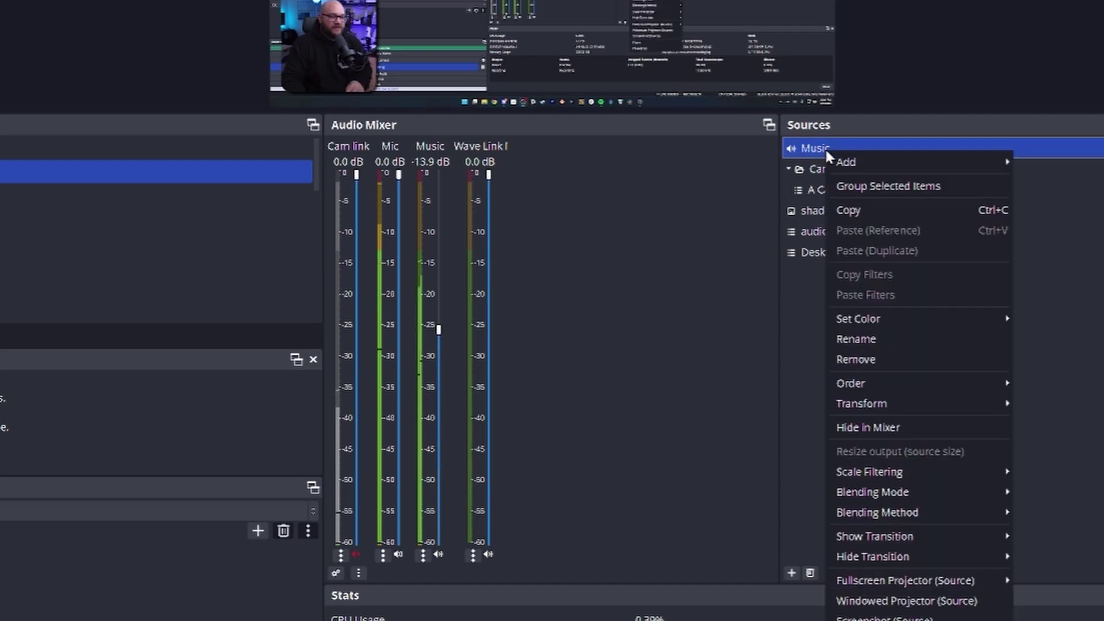
right_click(424, 205)
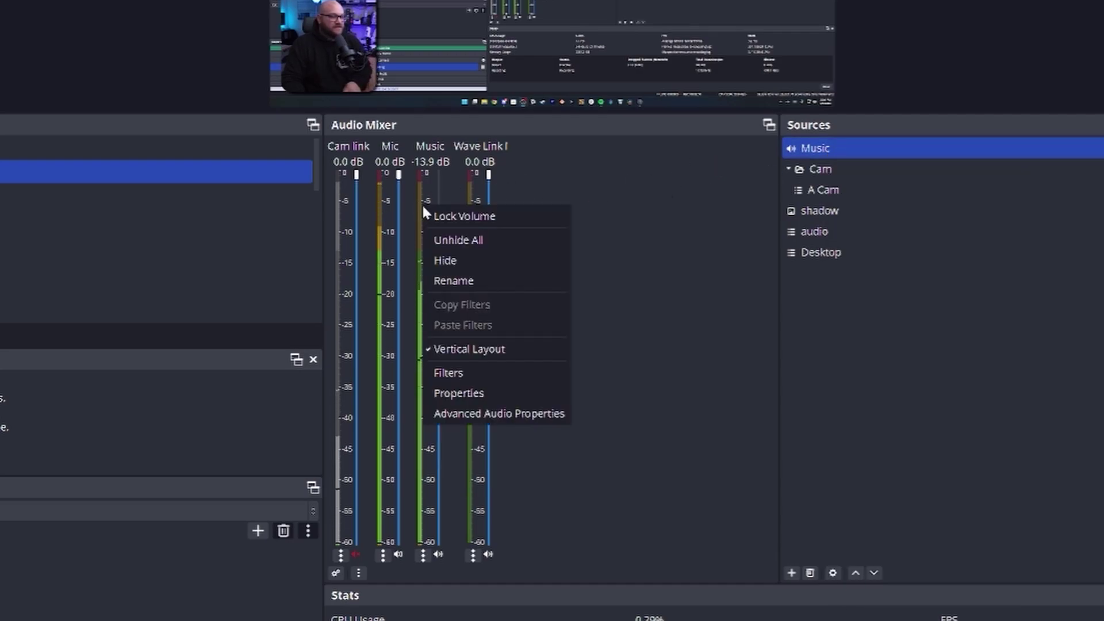
left_click(470, 381)
left_click_drag(529, 107, 512, 7)
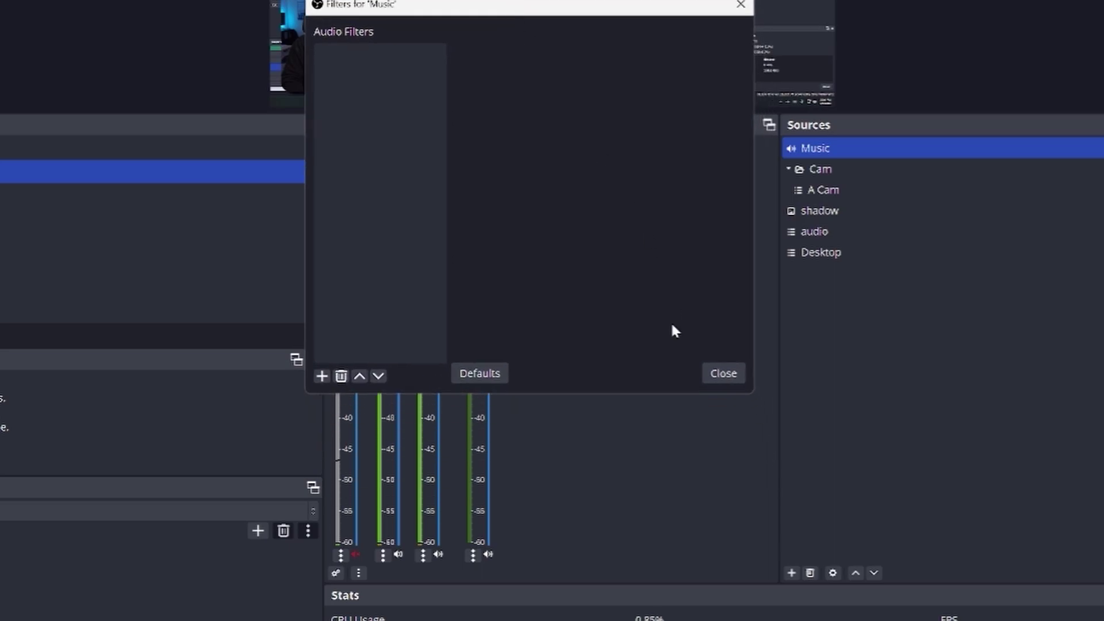
left_click_drag(749, 393, 944, 533)
left_click_drag(598, 6, 860, 73)
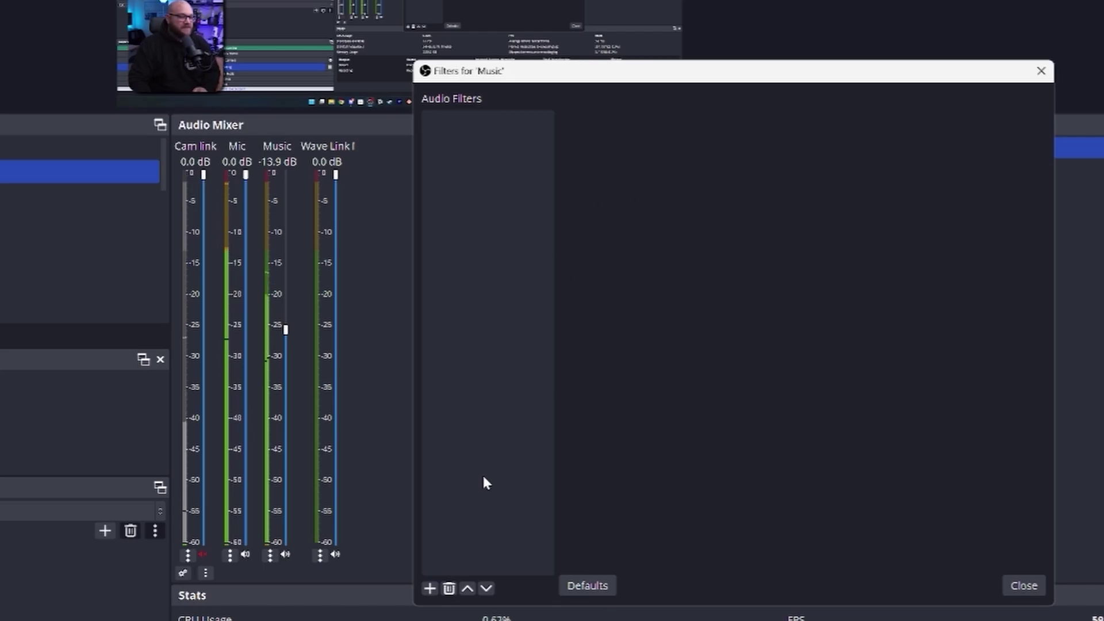
Add a Compressor filter to the Music source with Mic as its sidechain/ducking source
left_click(430, 588)
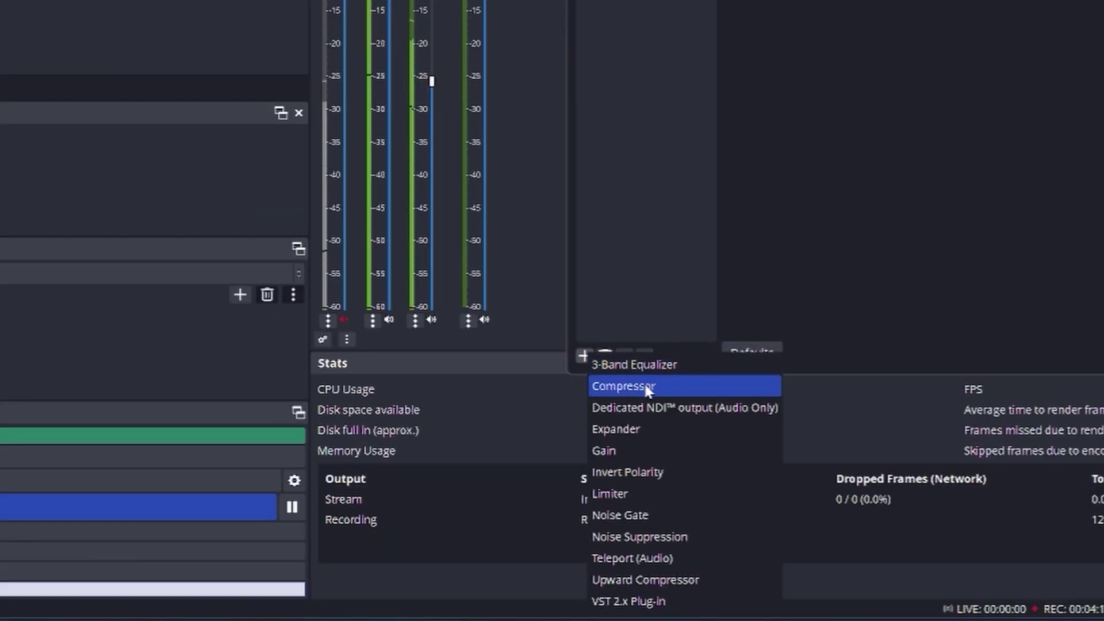
left_click(649, 389)
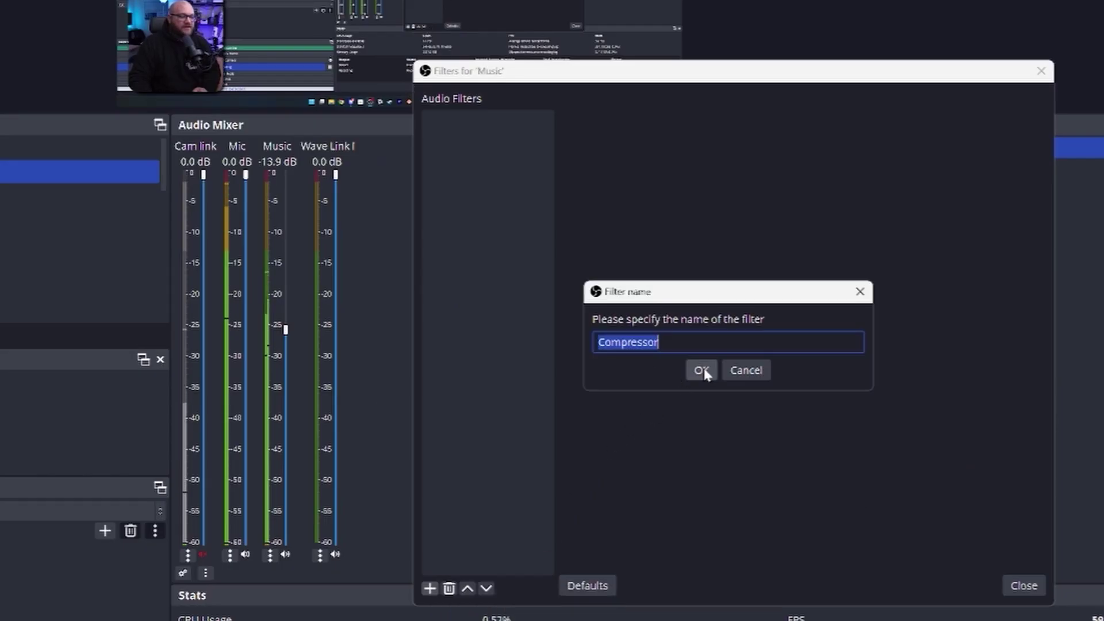
left_click(701, 370)
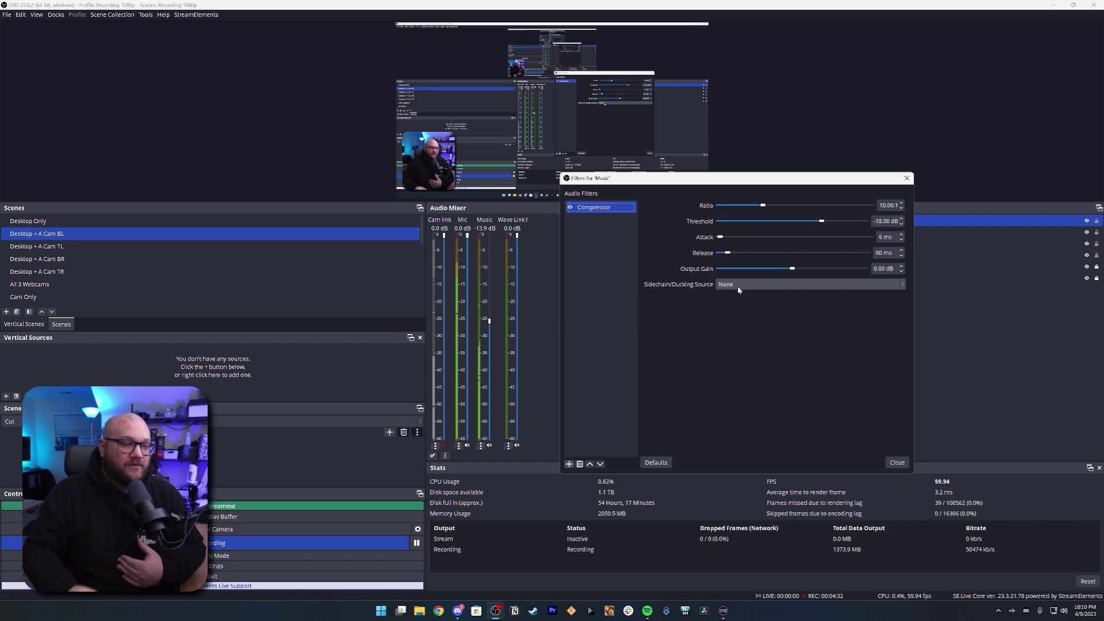
left_click(737, 285)
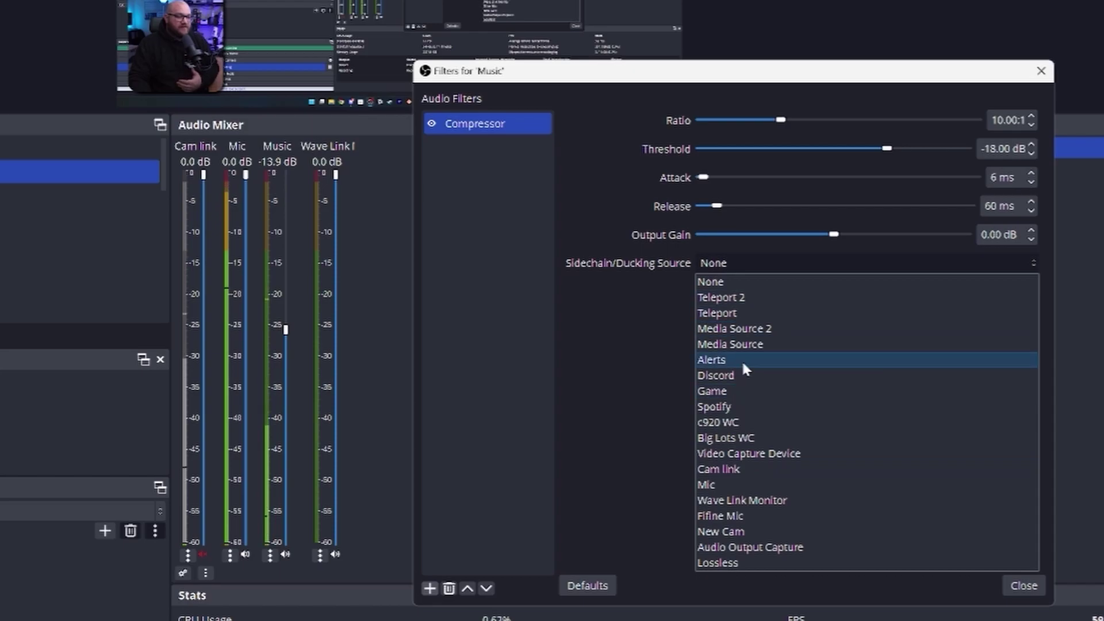
left_click(718, 485)
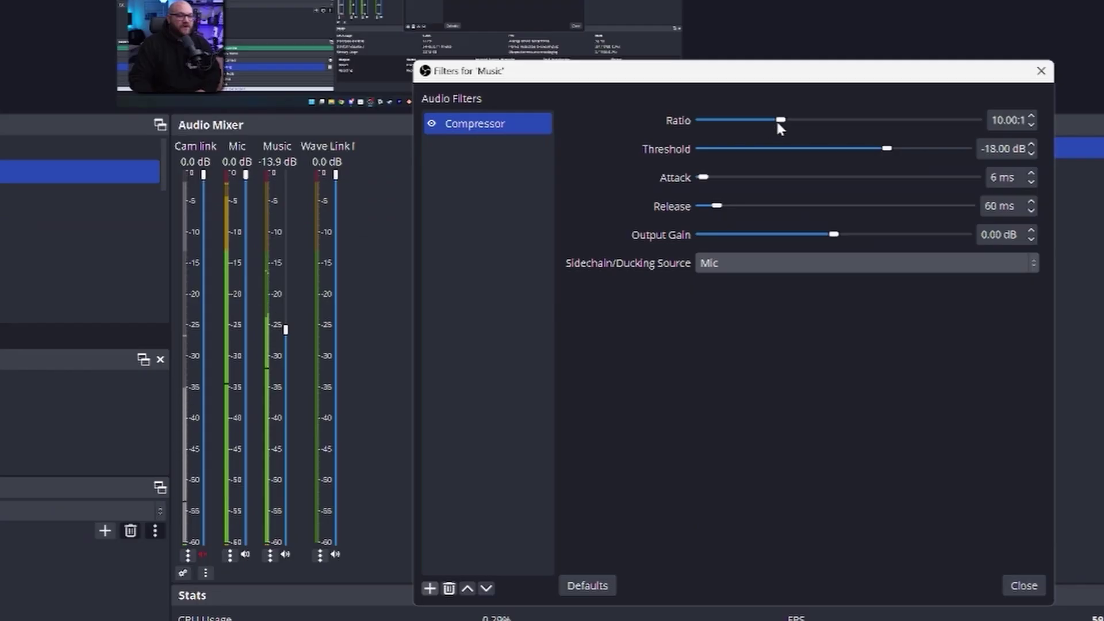
Set the compressor to a 15:1 ratio, 100 ms attack, 400 ms release and -34.90 dB threshold, and raise the Music volume
left_click_drag(761, 205, 783, 210)
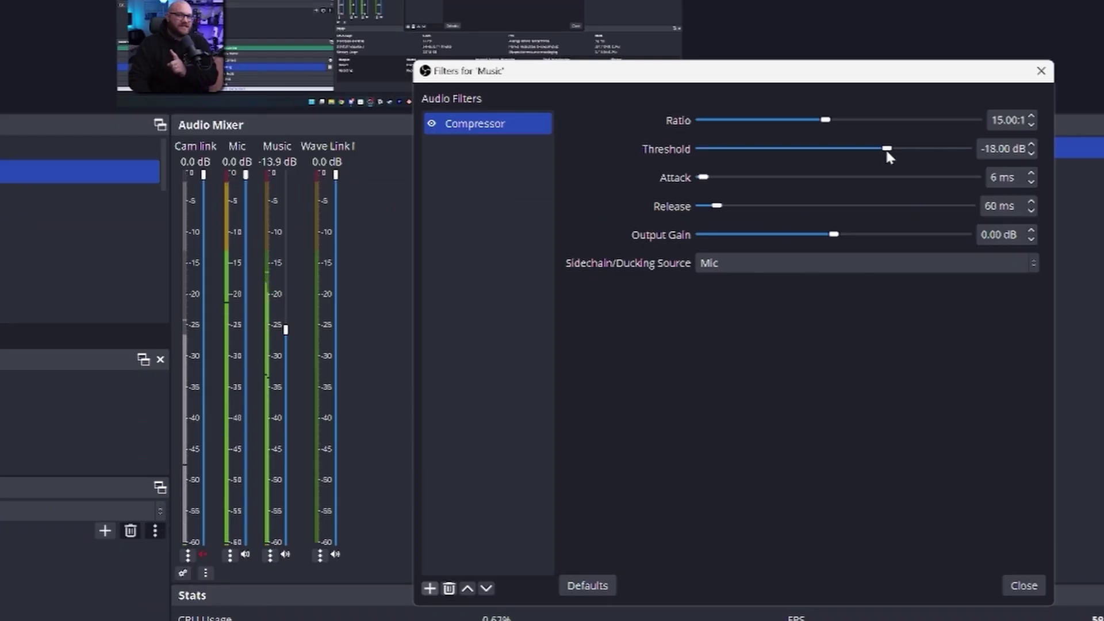
left_click_drag(703, 178, 737, 178)
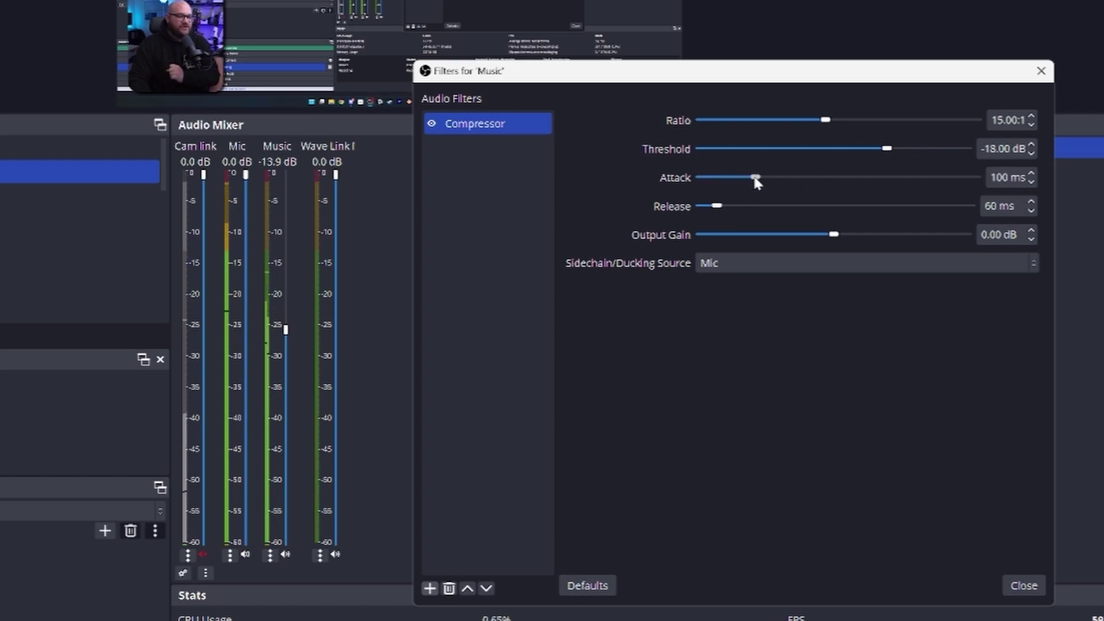
left_click_drag(749, 209, 804, 210)
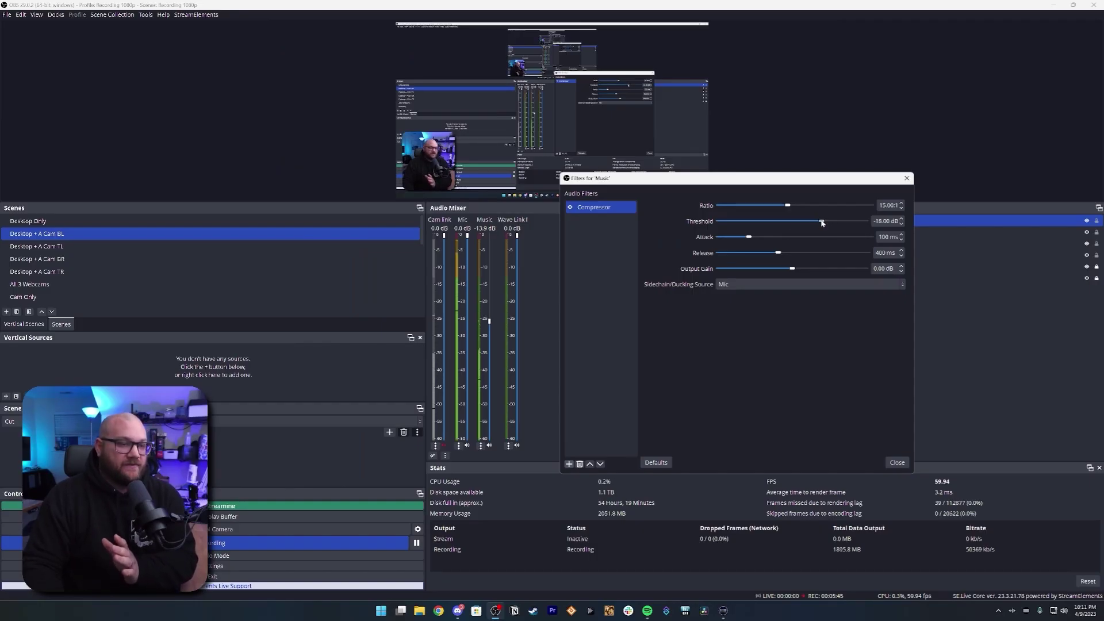
left_click_drag(806, 222, 789, 221)
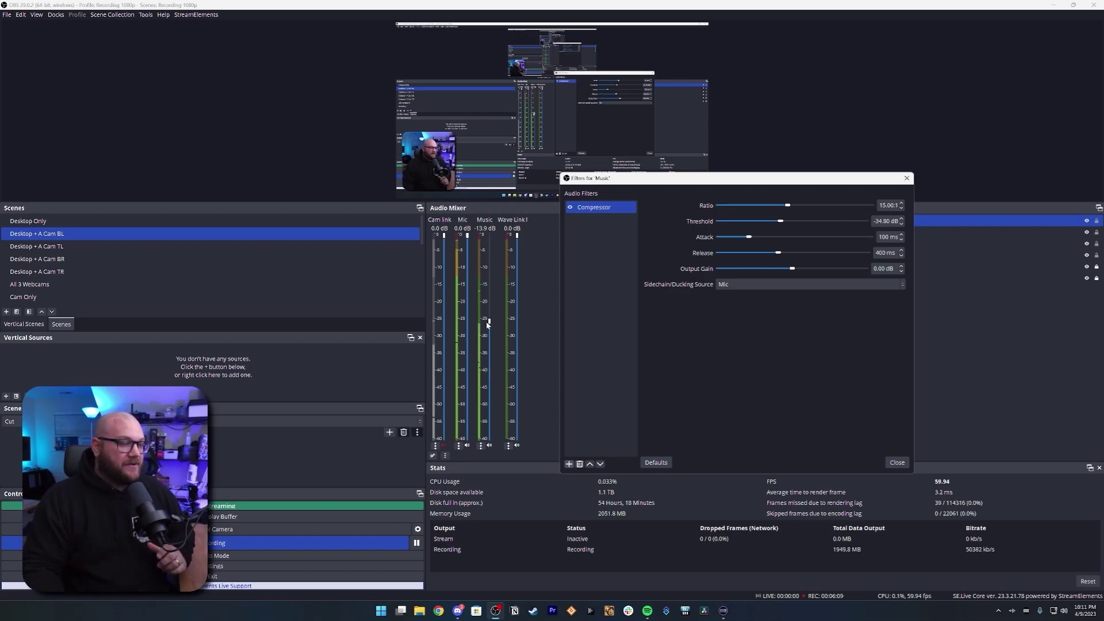
left_click_drag(490, 325, 496, 289)
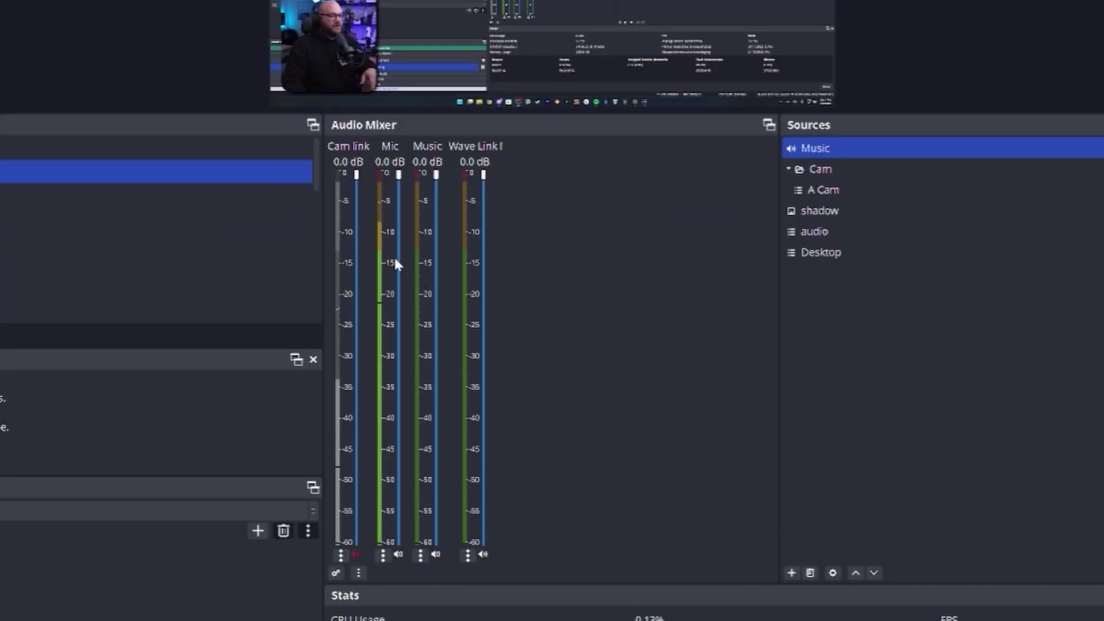
Open the audio filters of the Mic source and remove its Limiter filter
right_click(382, 263)
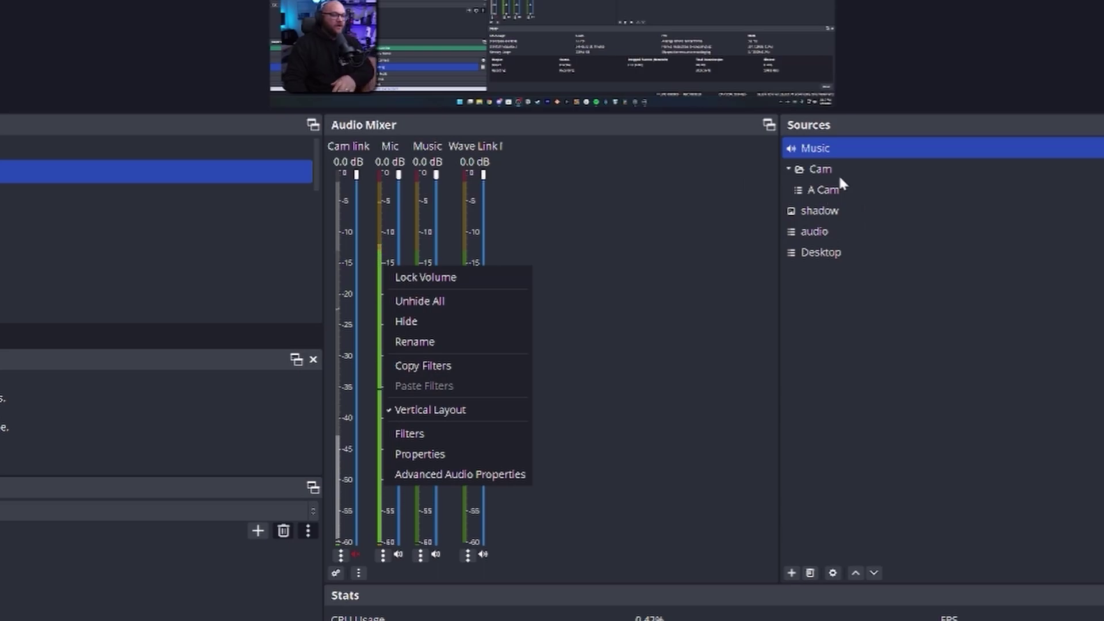
left_click(433, 435)
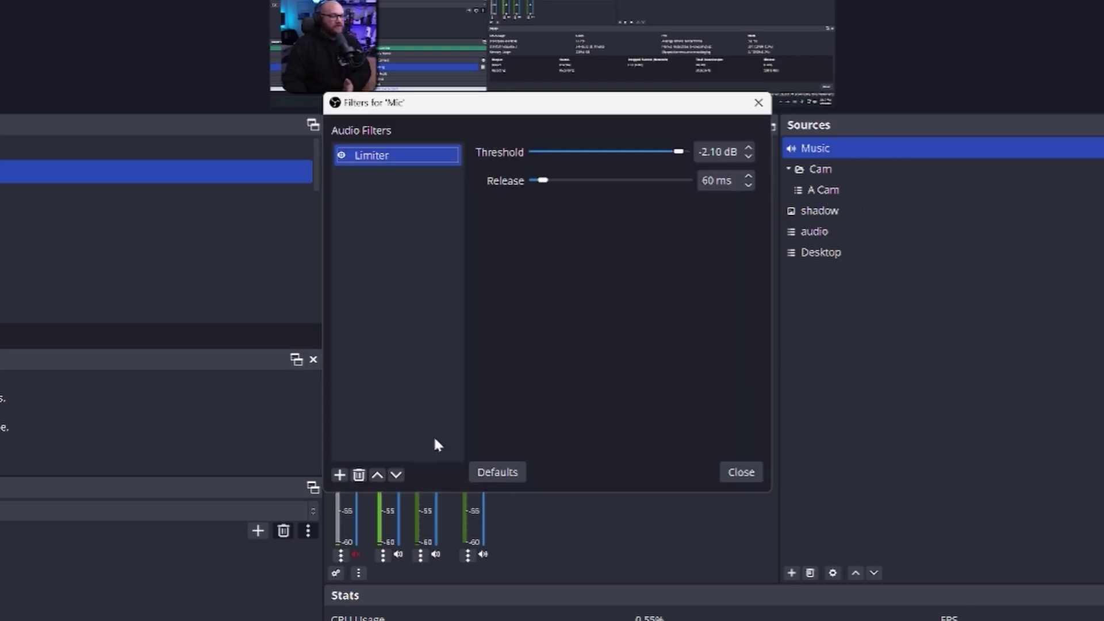
left_click_drag(538, 104, 633, 97)
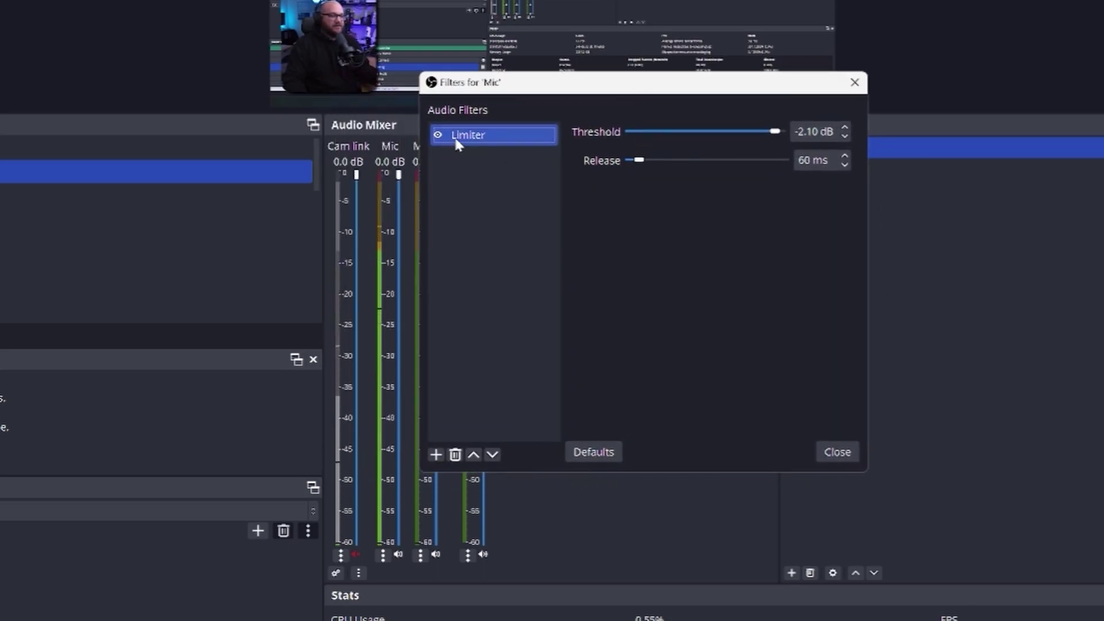
left_click(455, 455)
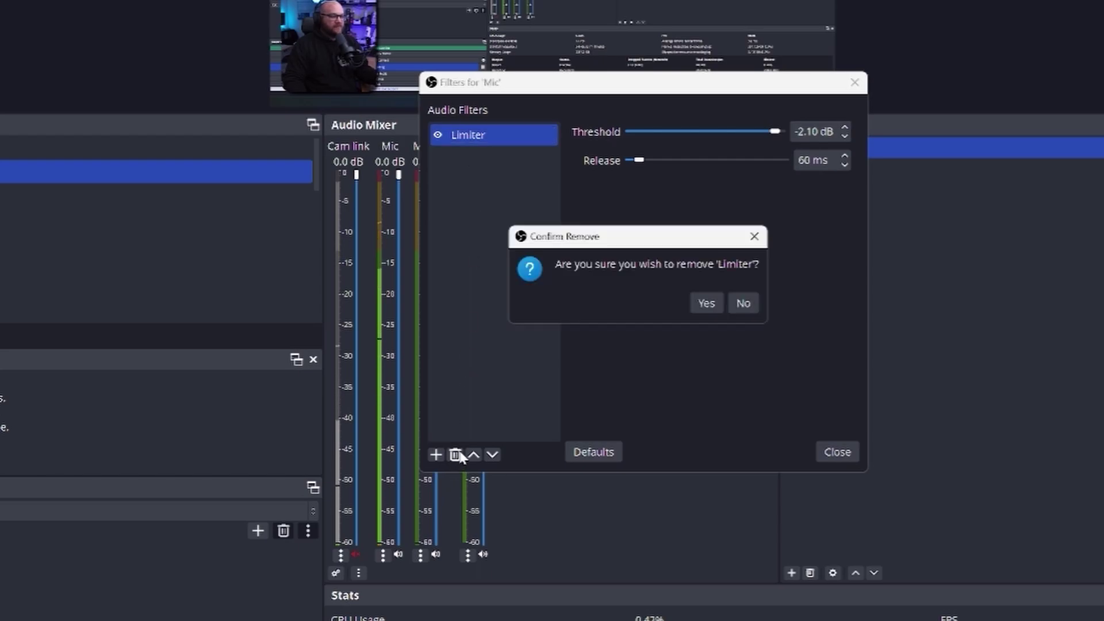
left_click(705, 307)
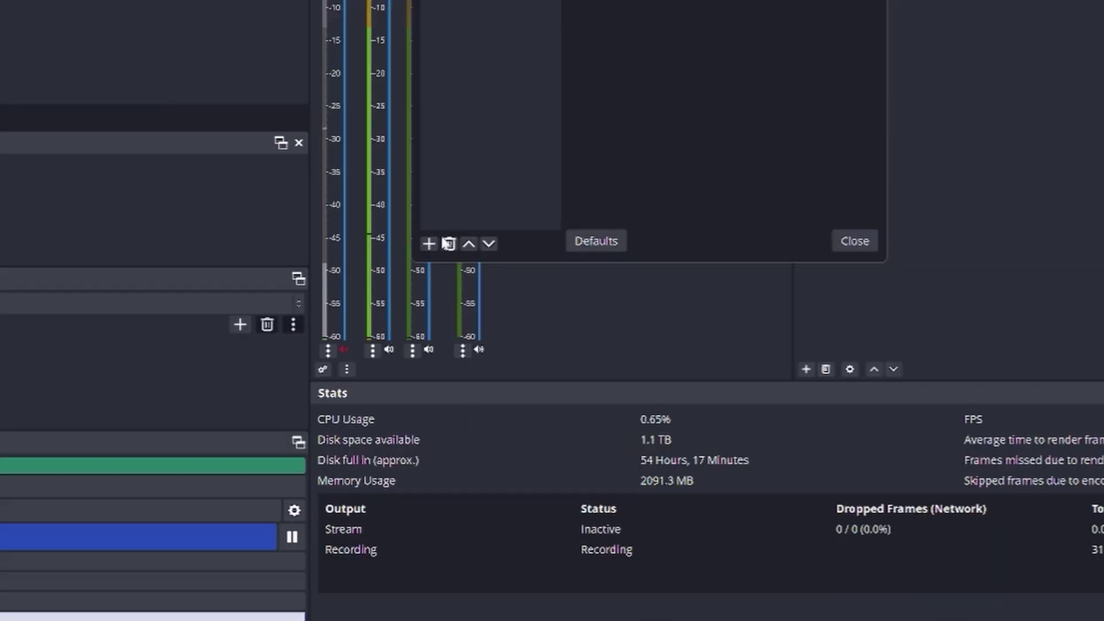
Add a Noise Suppression filter to the Mic with the RNNoise (good quality, more CPU usage) method
left_click(429, 245)
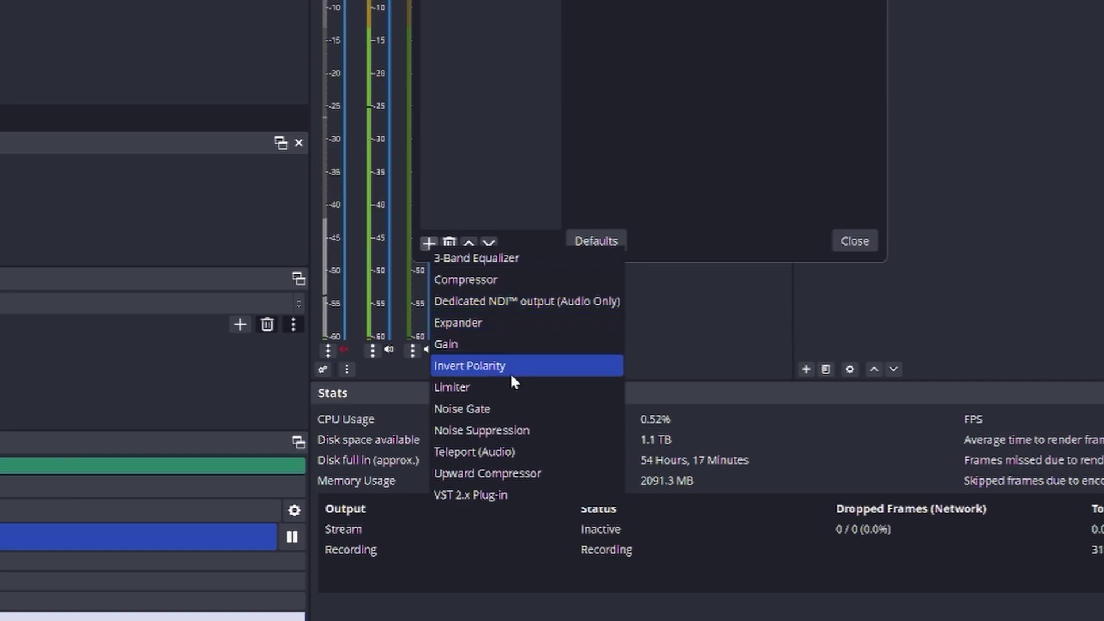
left_click(499, 431)
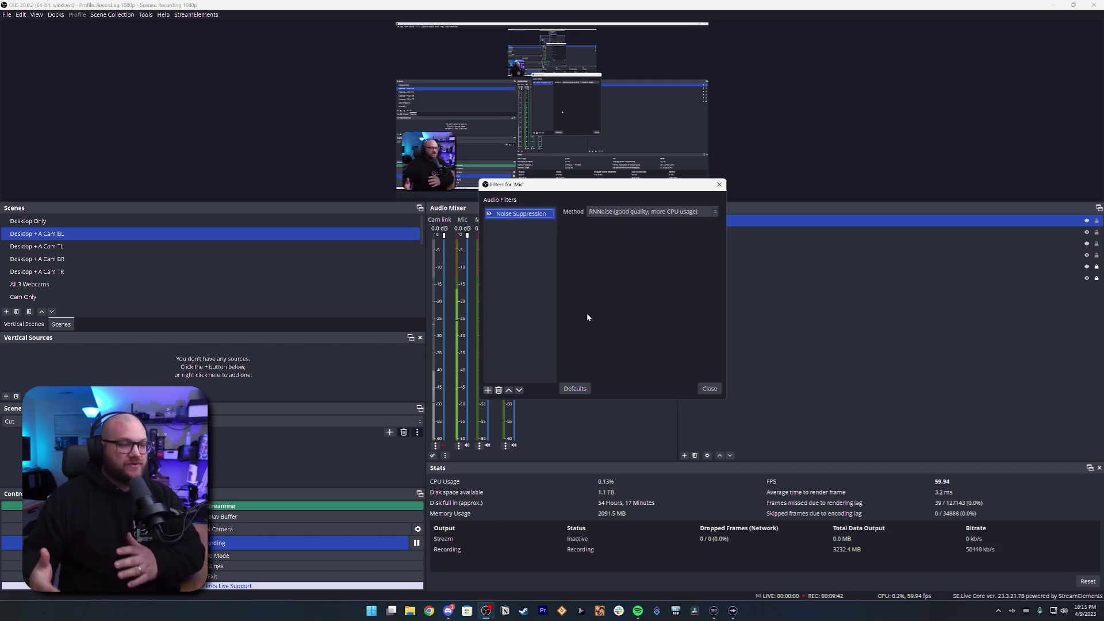
left_click(628, 211)
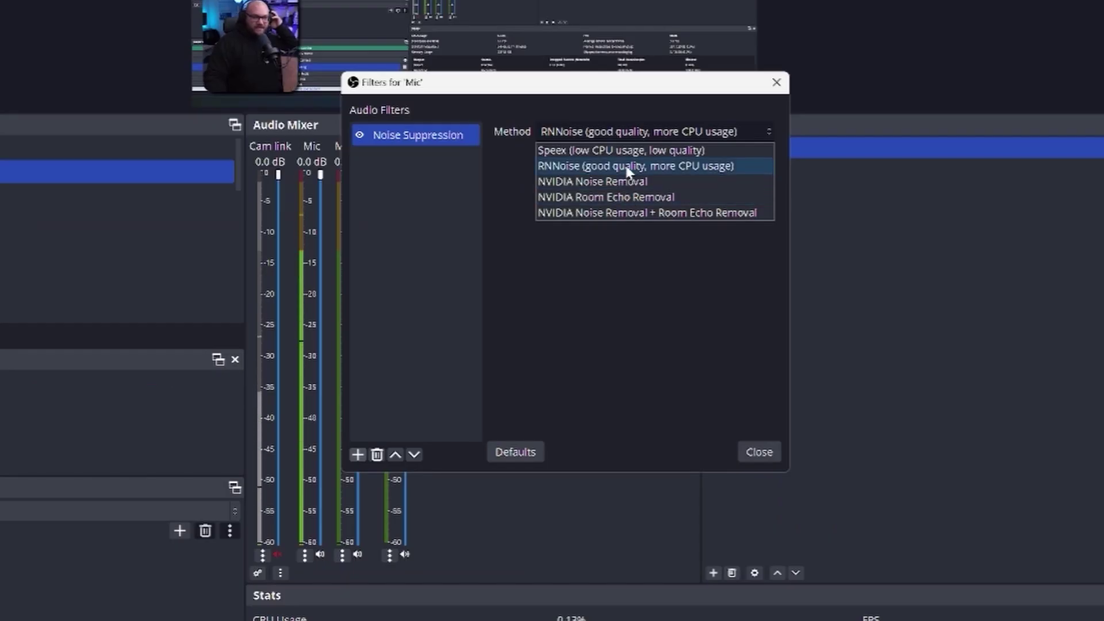
left_click(622, 165)
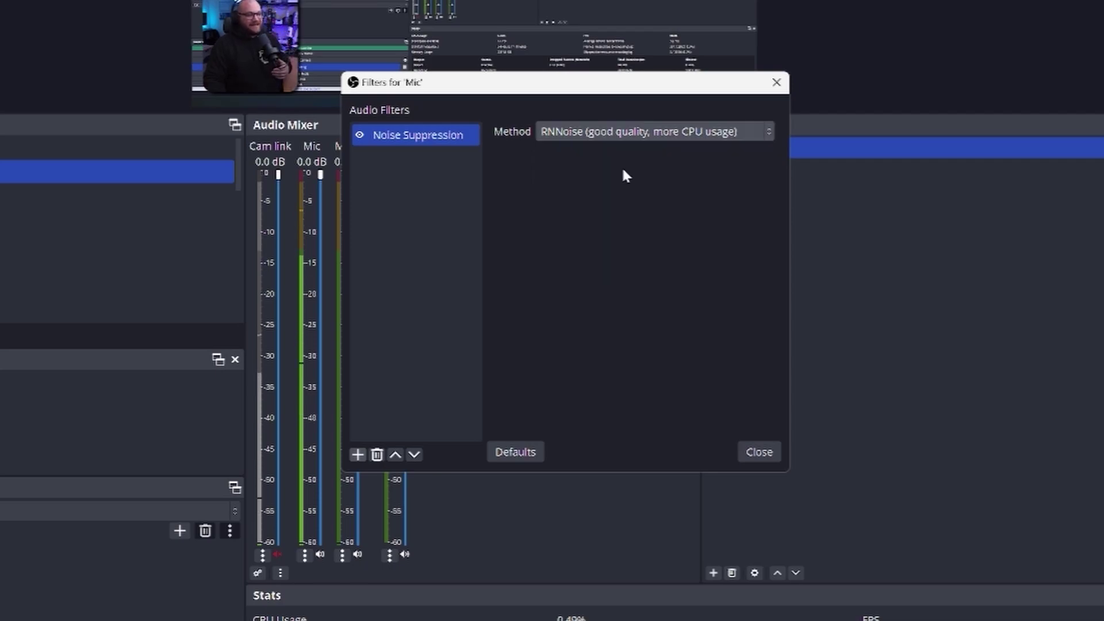
left_click(608, 132)
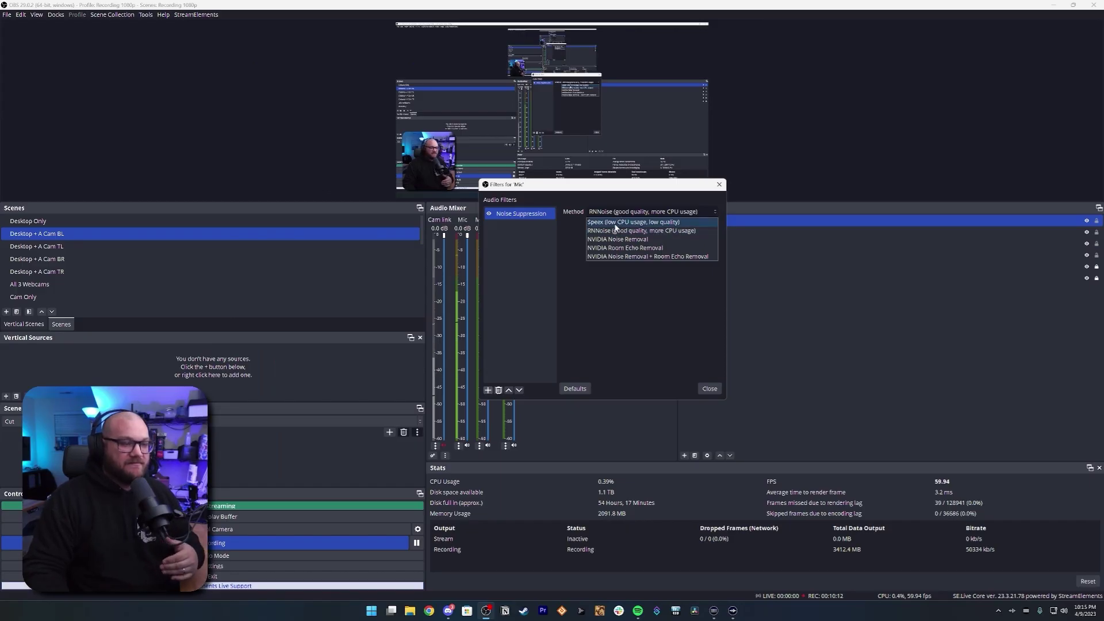
left_click(614, 230)
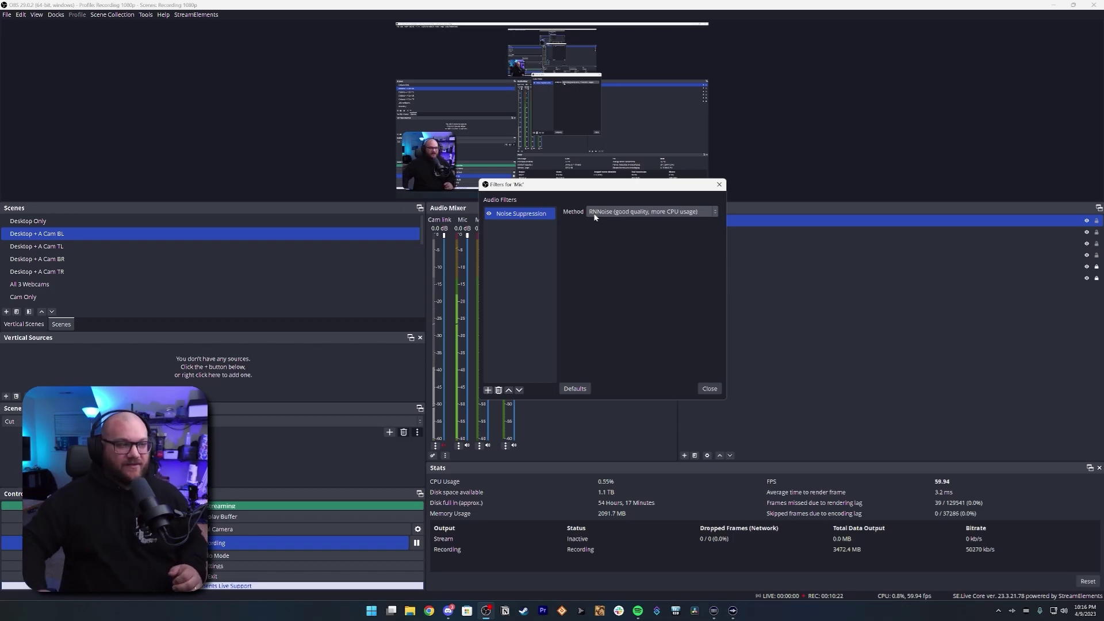
Add a Noise Gate filter to the Mic and try it above Noise Suppression before returning it below
left_click(487, 390)
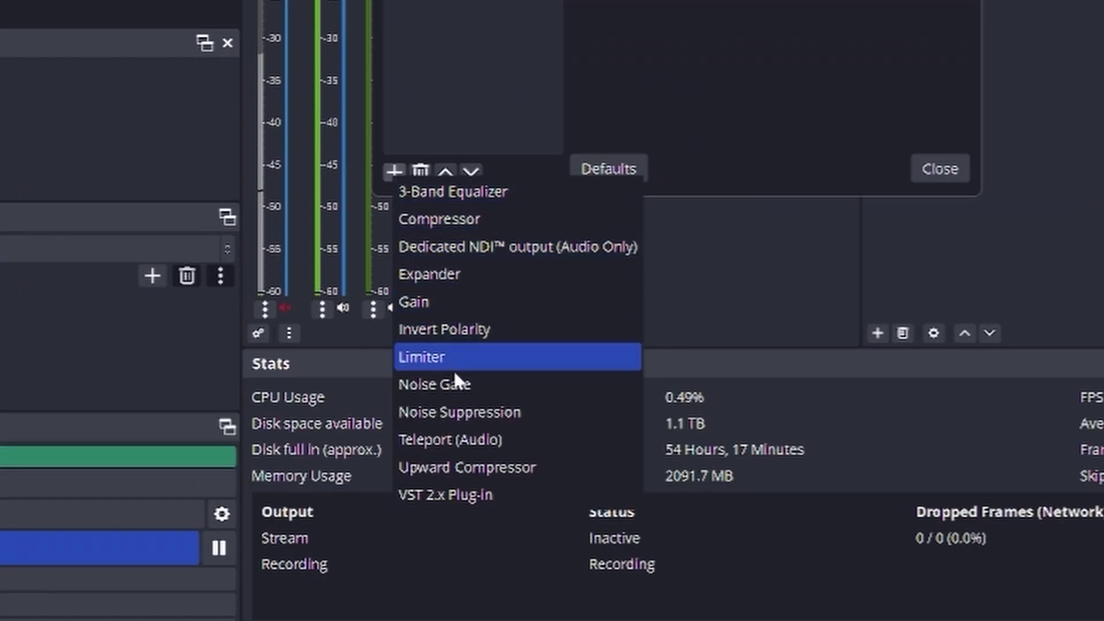
left_click(457, 384)
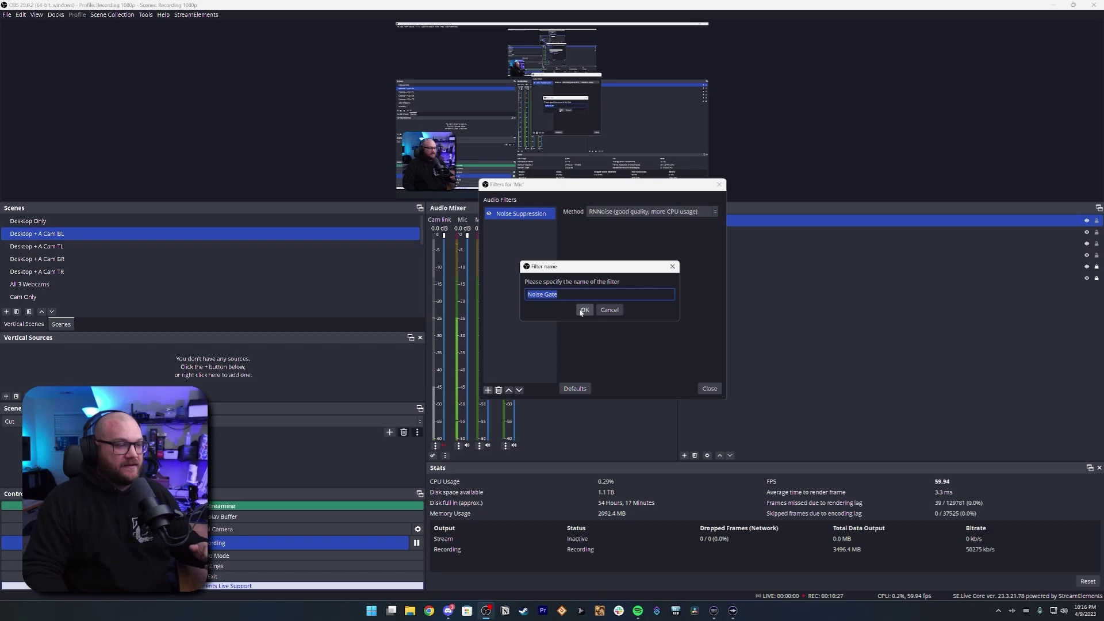
left_click(581, 310)
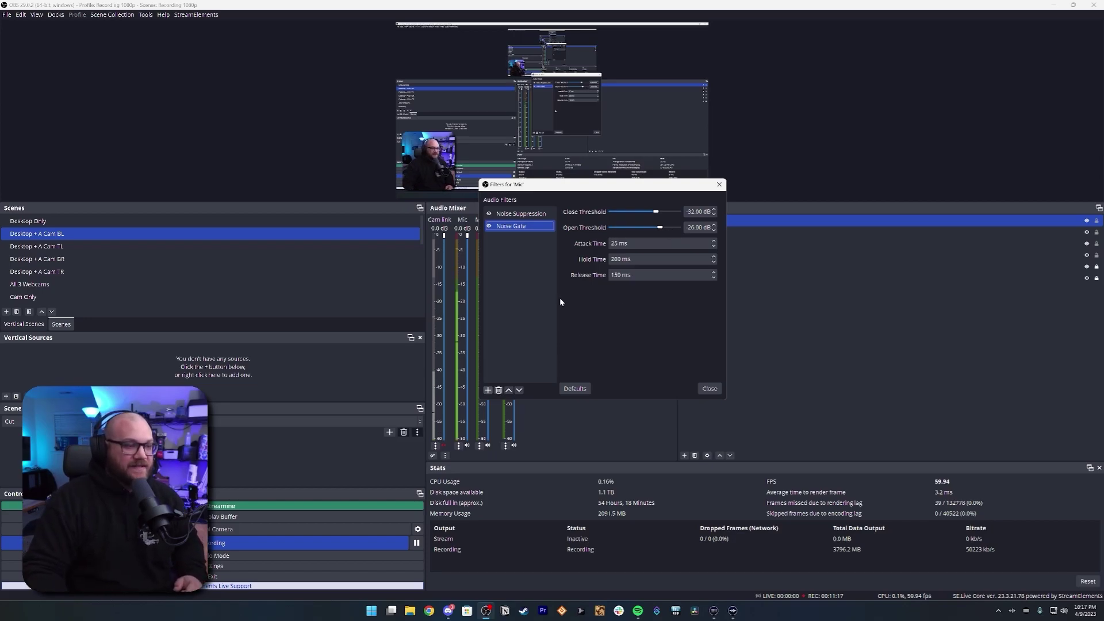
left_click(510, 391)
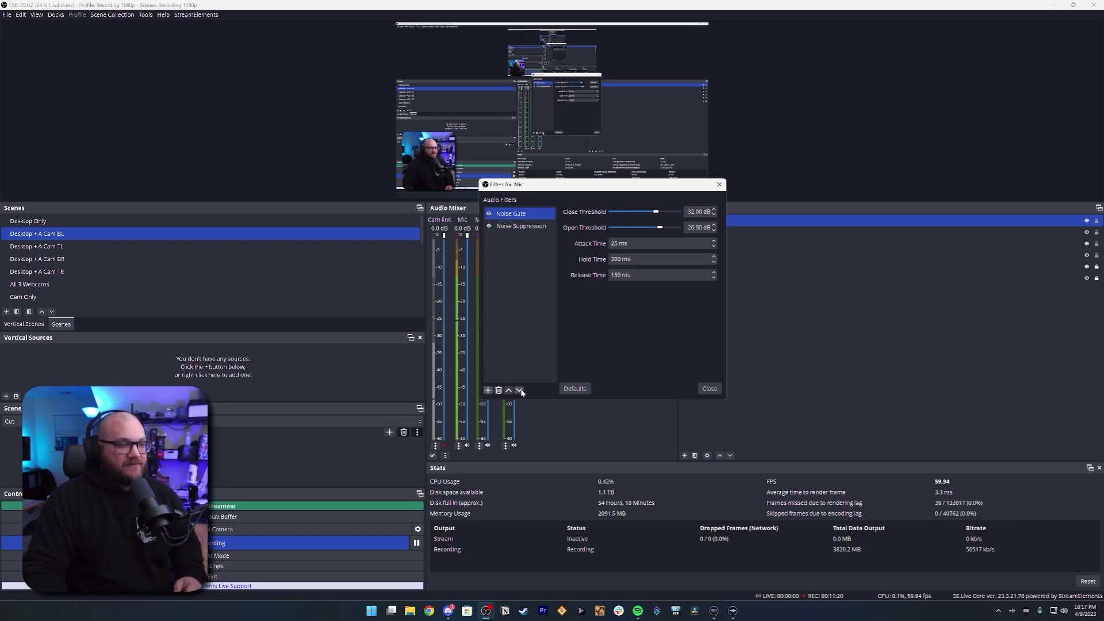
left_click(520, 391)
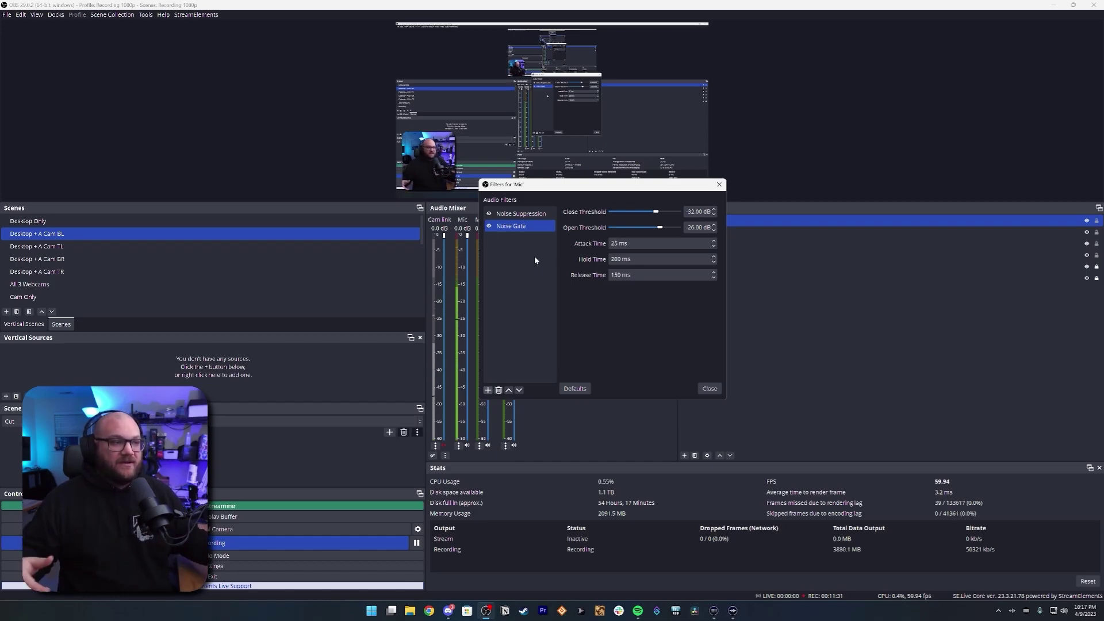
Add a 3-Band Equalizer filter to the Mic with its default name
left_click(488, 390)
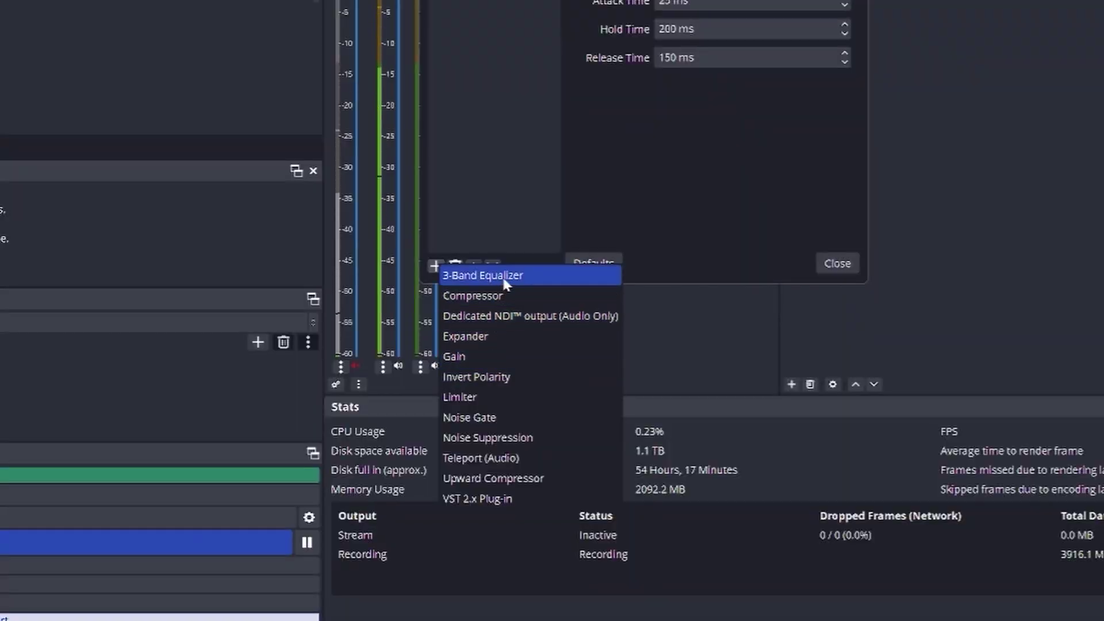
left_click(504, 277)
key("Return")
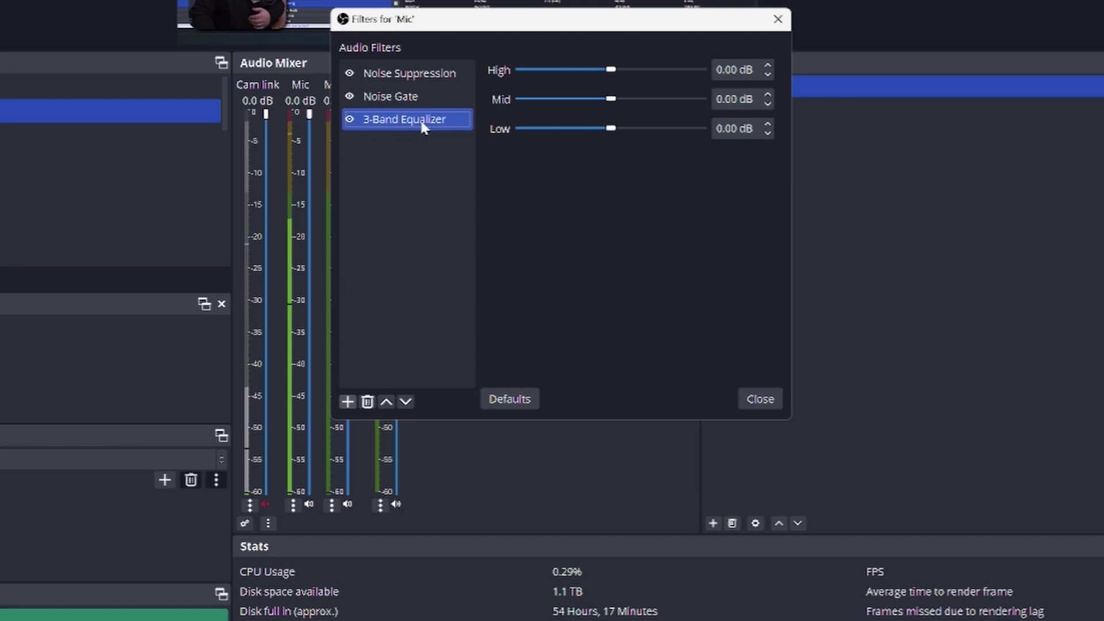
Try a VST 2.x Plug-in filter on the Mic and look through its available plug-ins
left_click(348, 402)
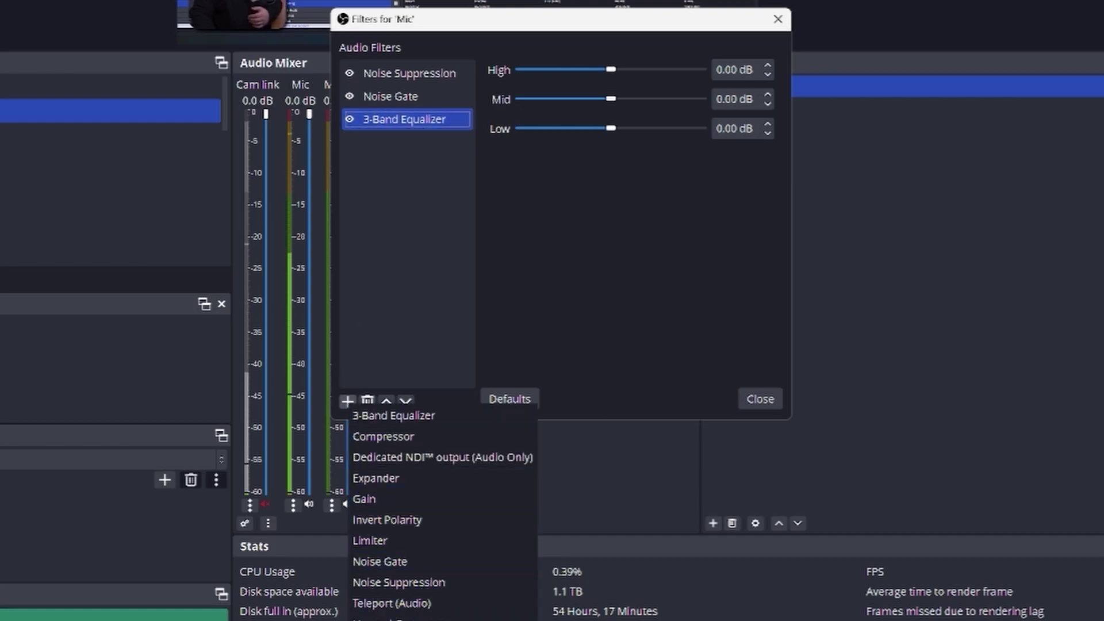
left_click(443, 618)
left_click(526, 254)
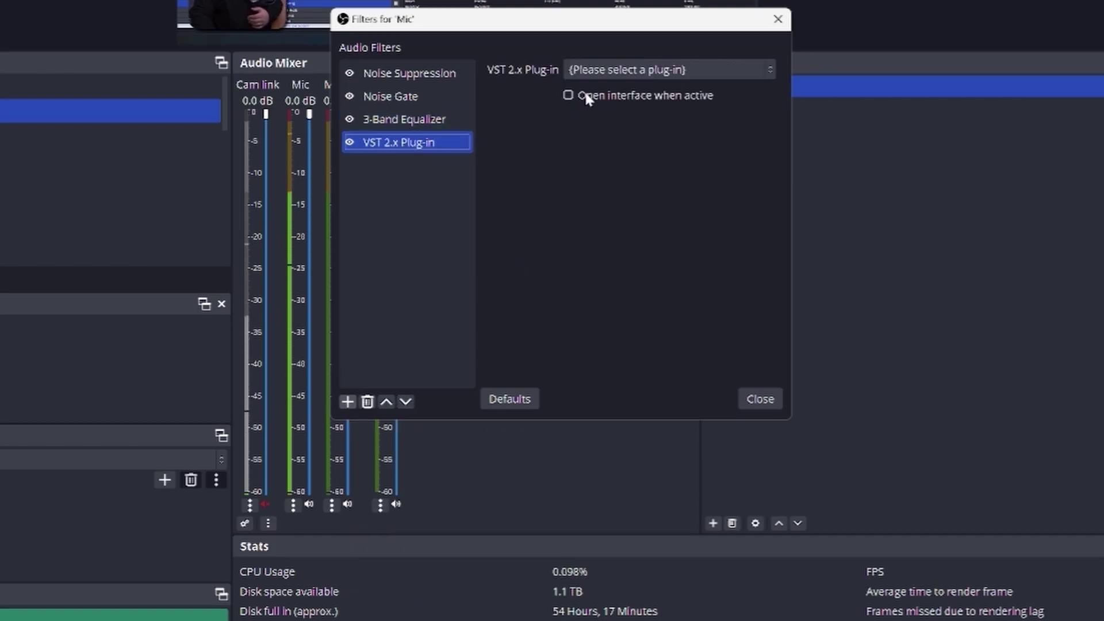
left_click(613, 66)
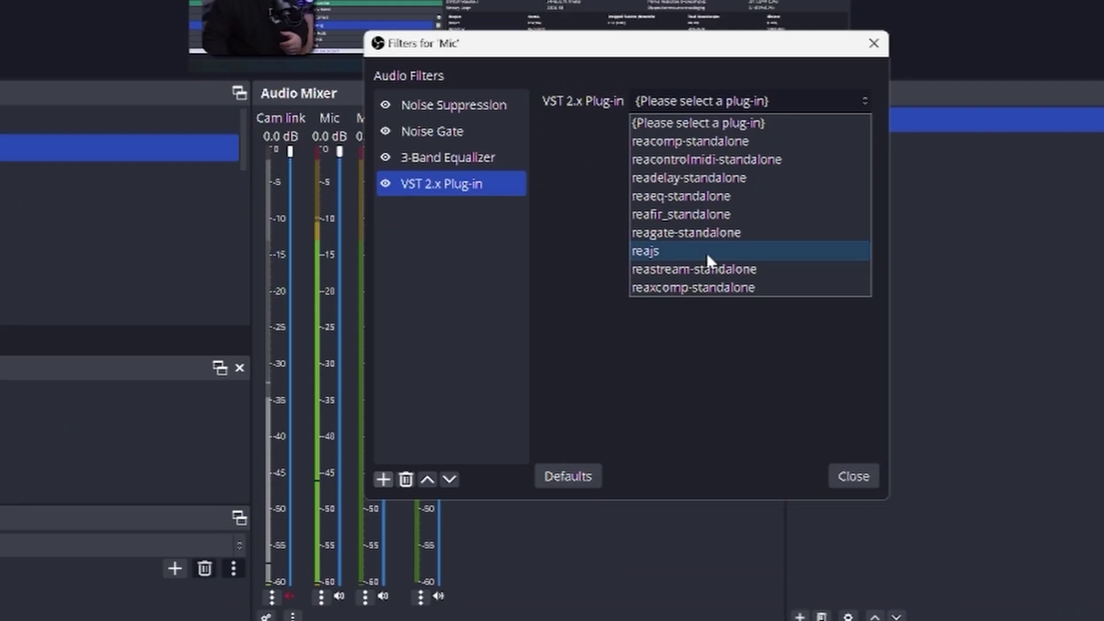
left_click(691, 198)
left_click(700, 138)
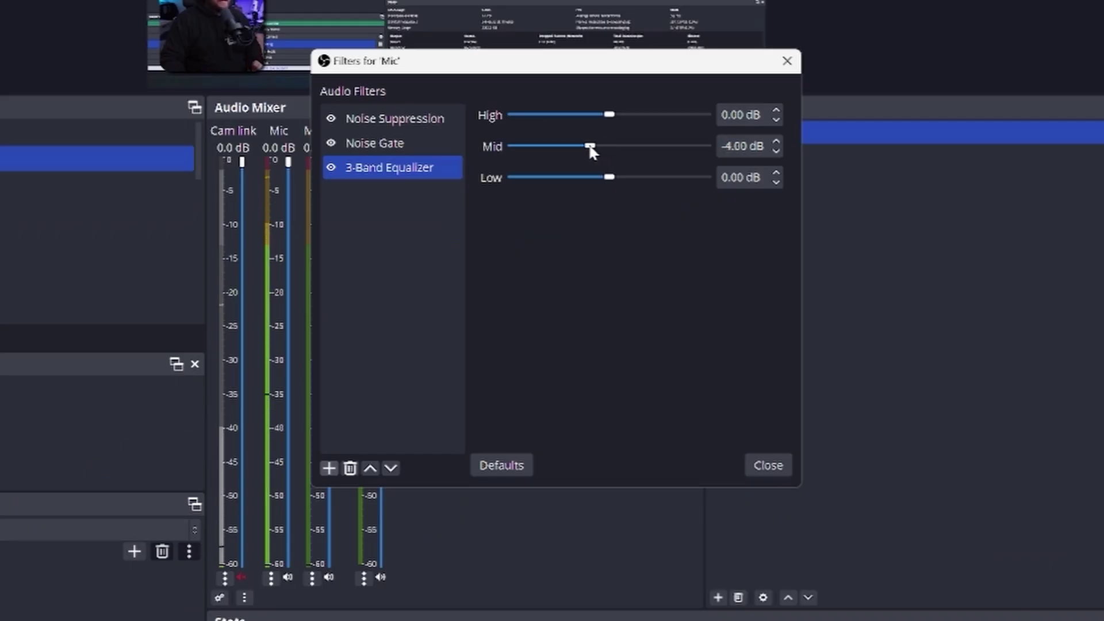
Set the Mic's 3-Band Equalizer to High 5.10 dB, Mid -4.40 dB and Low 3.20 dB
left_click_drag(594, 151, 621, 121)
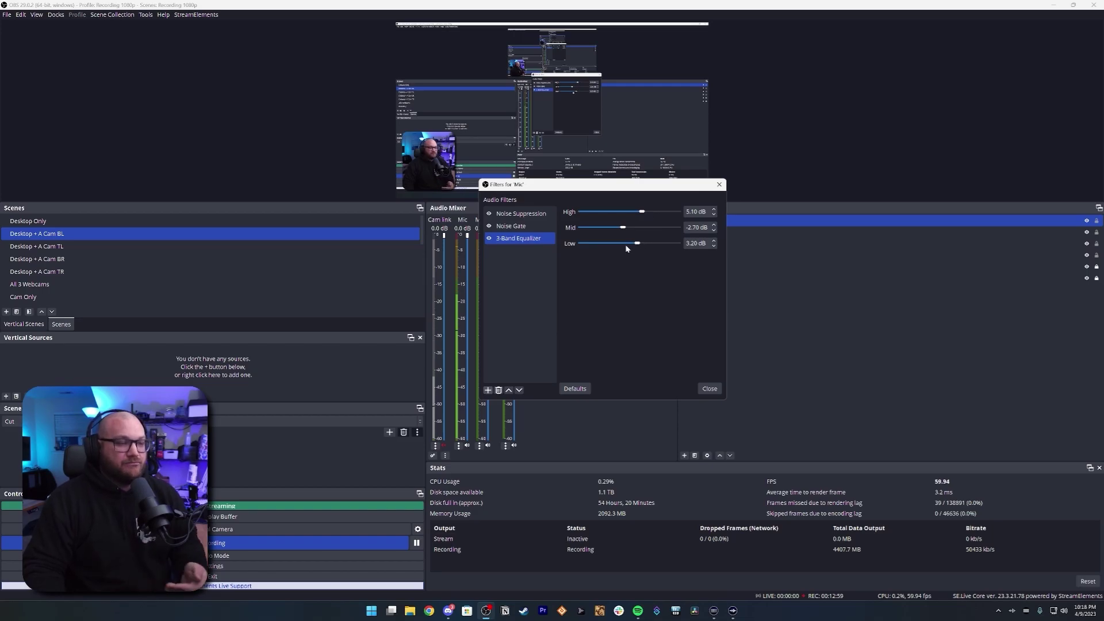
left_click_drag(624, 230, 646, 229)
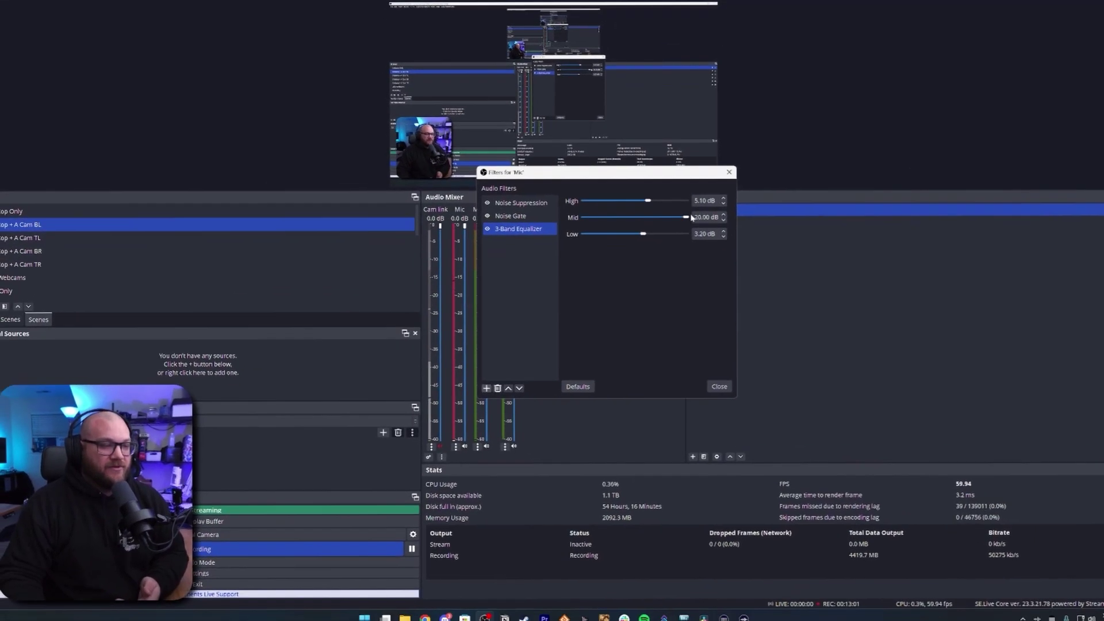
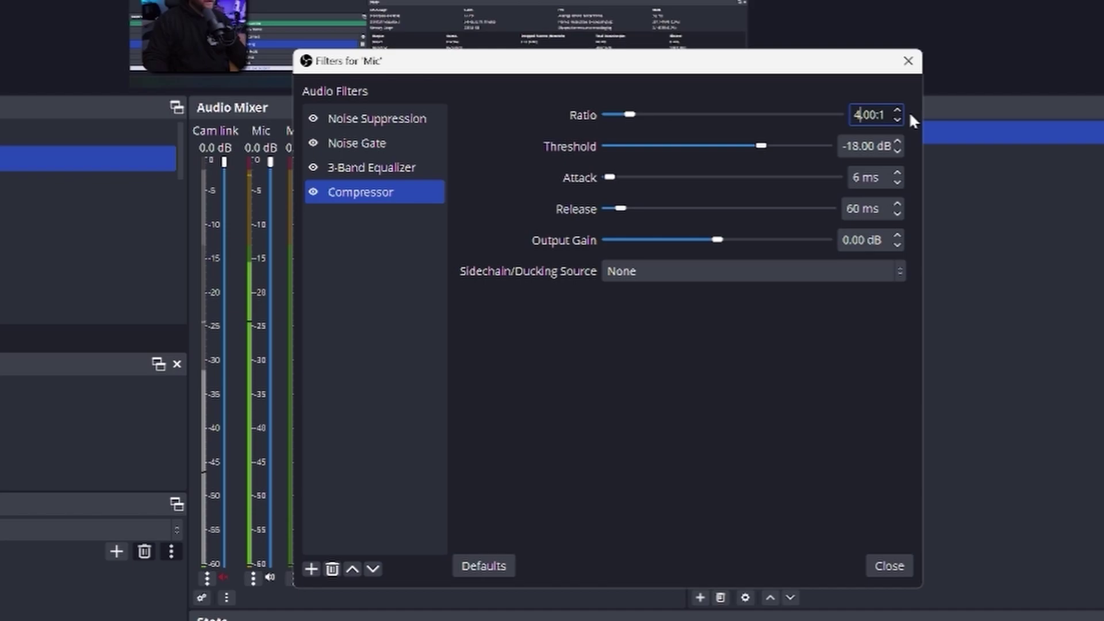
Adjust the Mic's Compressor to a threshold of -21.80 dB and an output gain of 5.60 dB
left_click(868, 125)
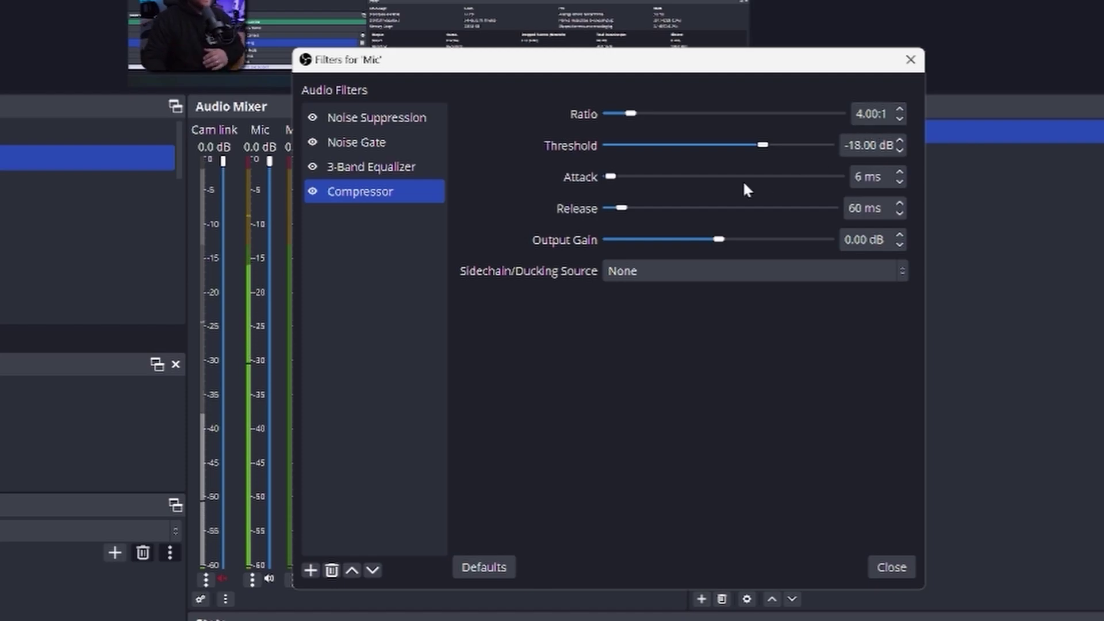
left_click_drag(659, 72, 812, 46)
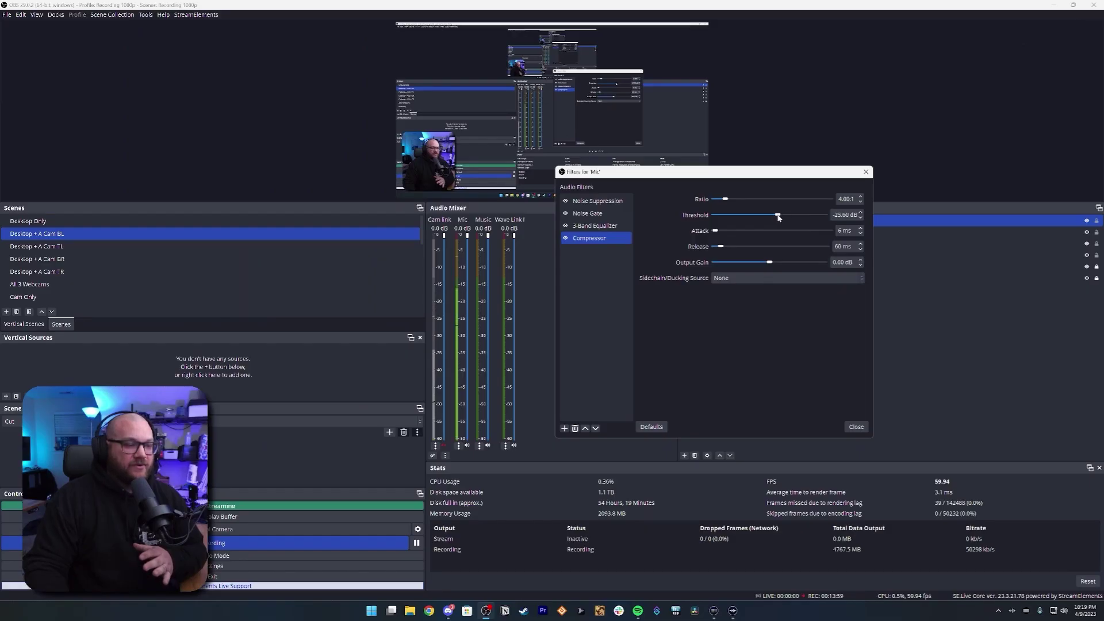
left_click_drag(779, 217, 773, 219)
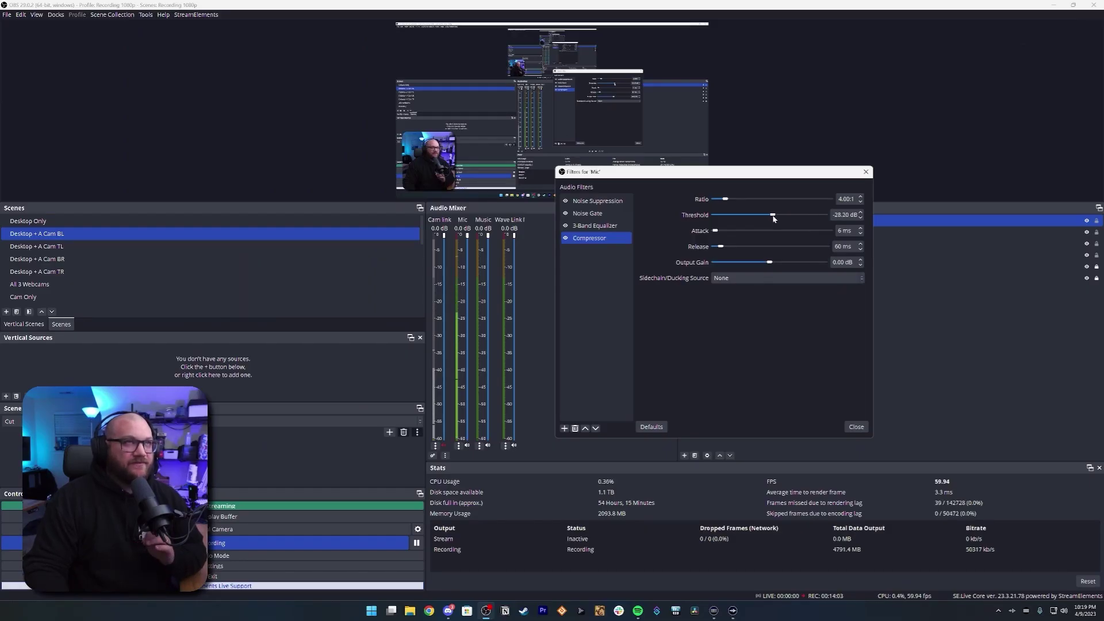
left_click_drag(774, 217, 780, 218)
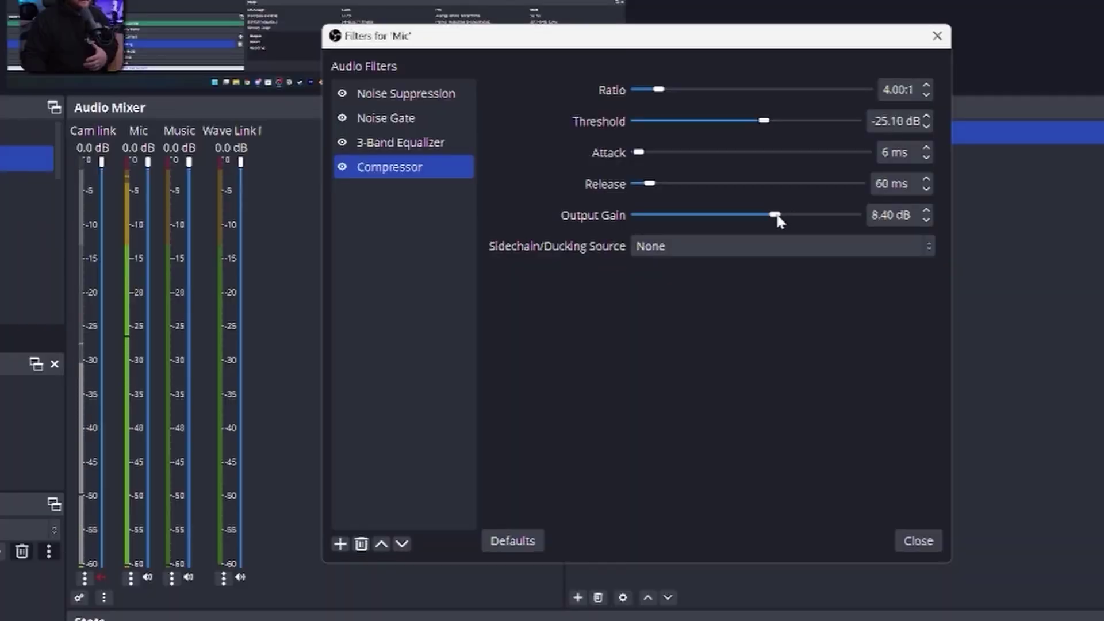
left_click_drag(784, 263, 772, 265)
left_click_drag(751, 217, 752, 217)
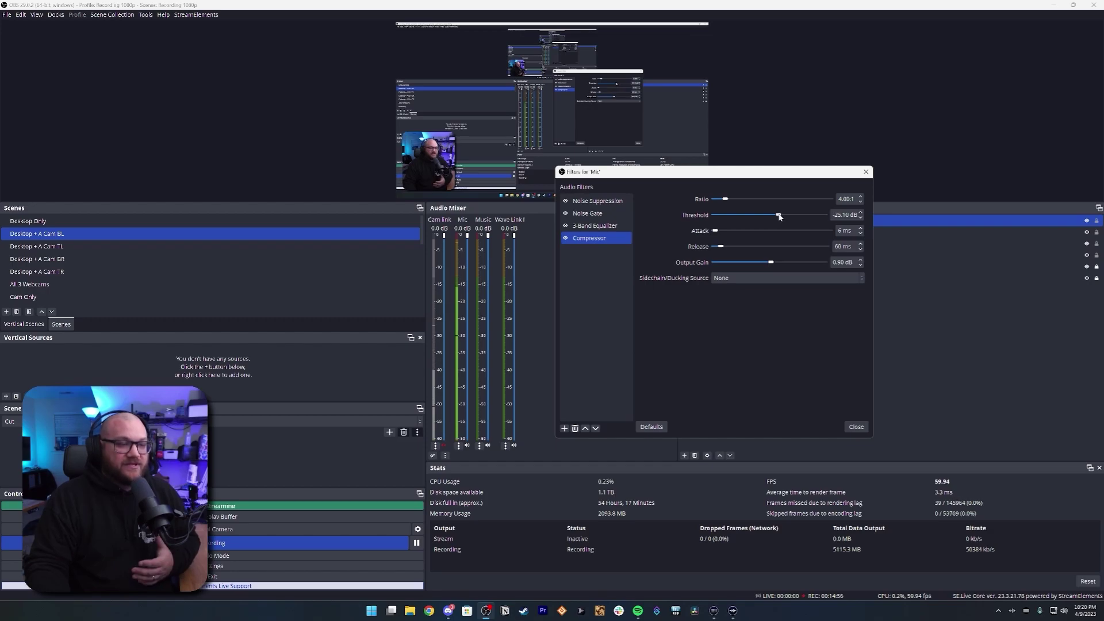
left_click_drag(779, 216, 793, 217)
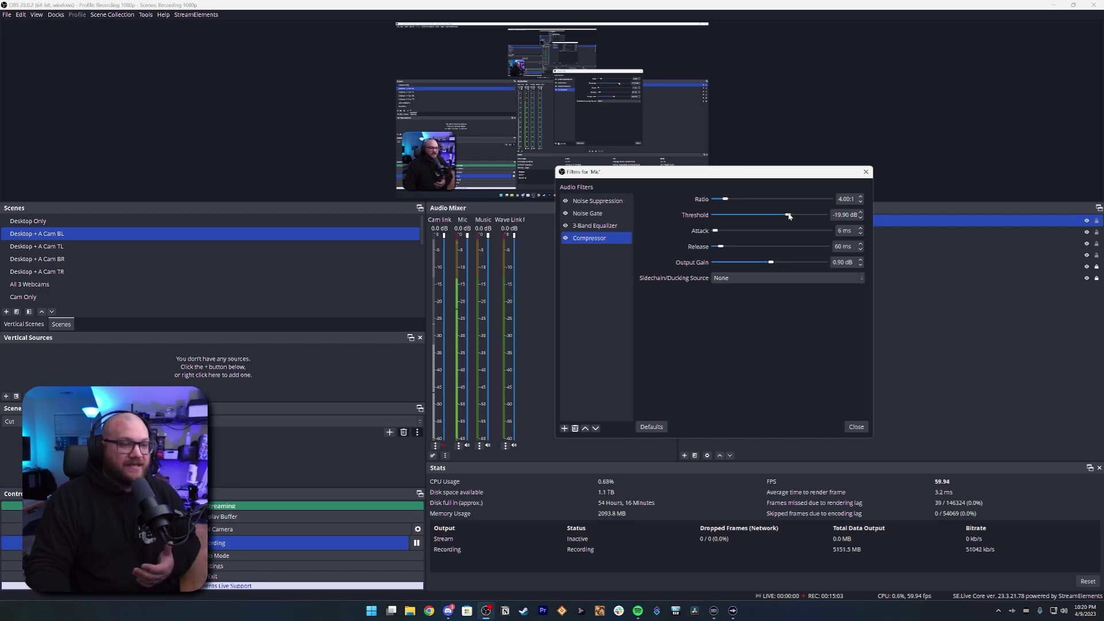
left_click_drag(788, 217, 786, 216)
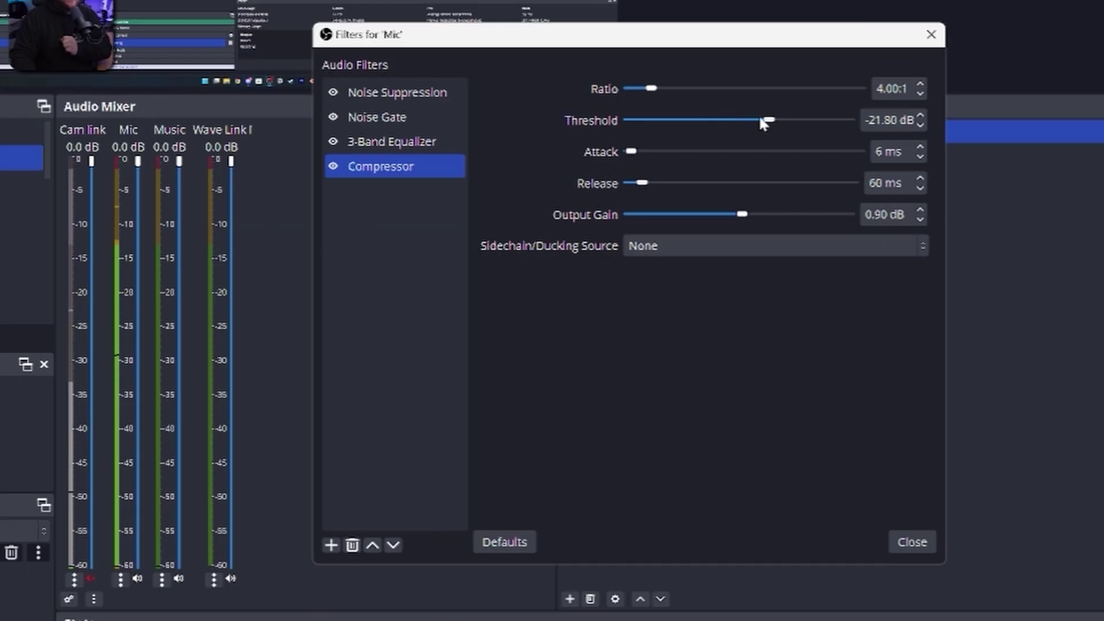
left_click_drag(741, 217, 765, 217)
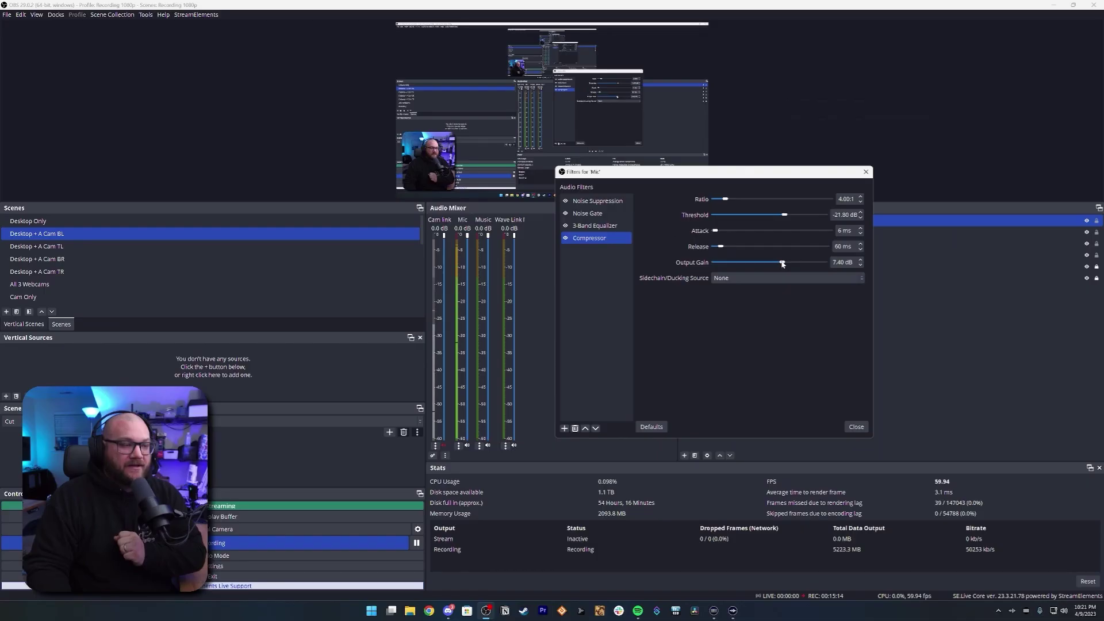
left_click_drag(778, 263, 780, 264)
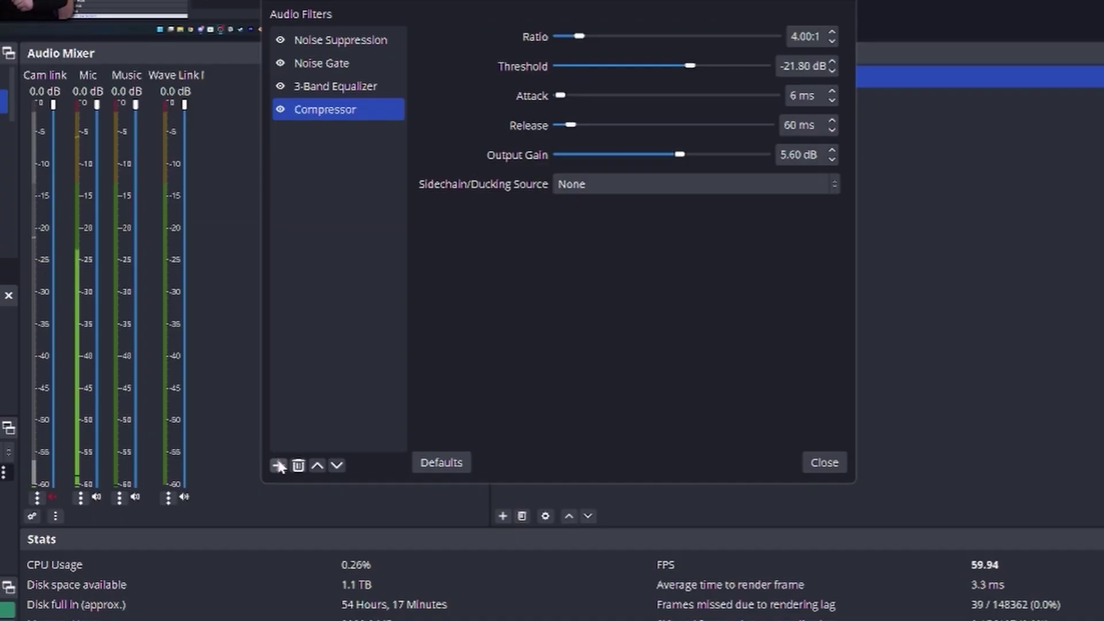
Add a Limiter filter to the Mic and set its threshold to -3.00 dB
left_click(279, 466)
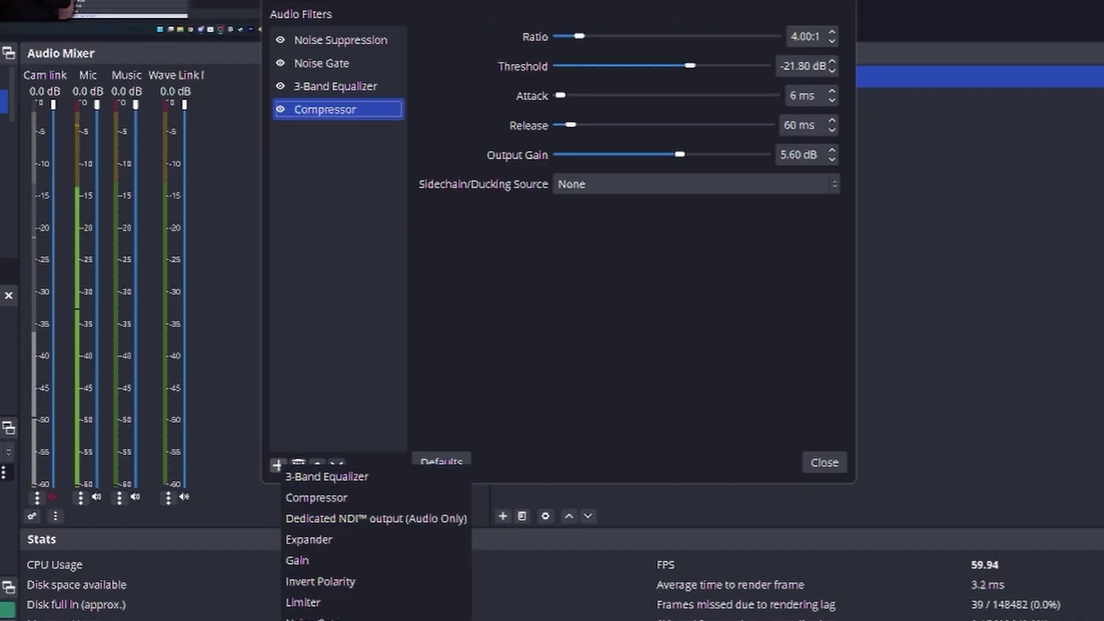
left_click(326, 603)
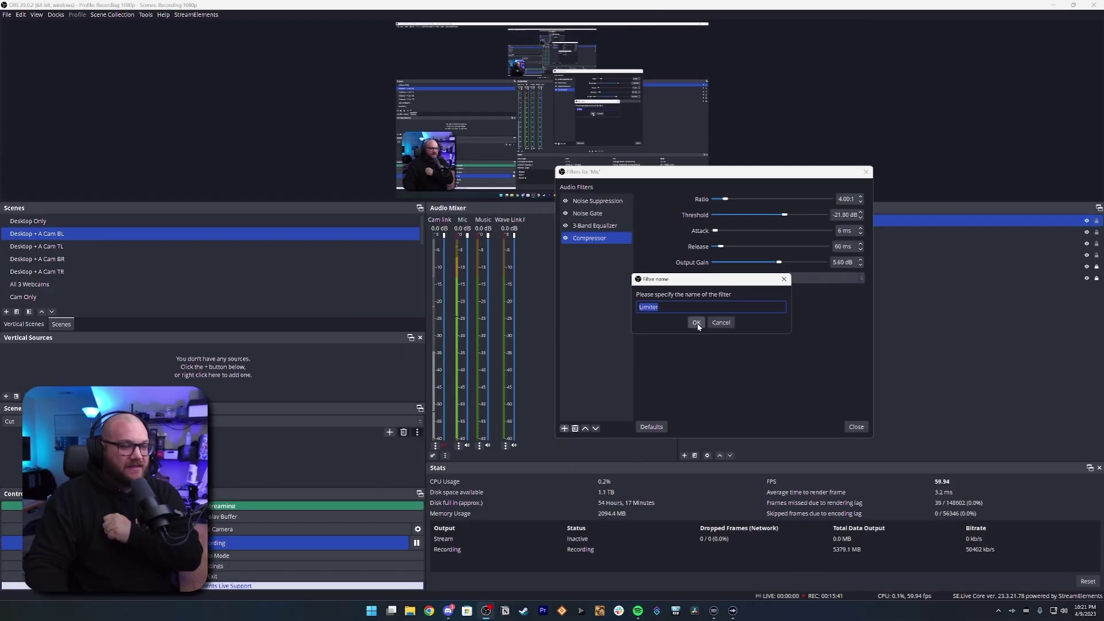
left_click(696, 323)
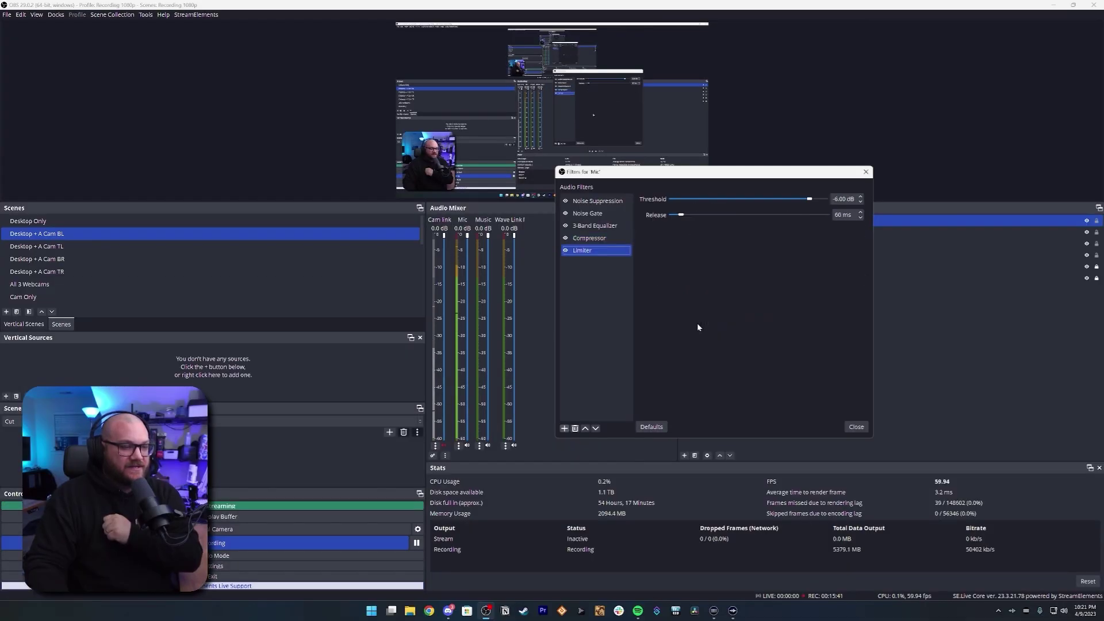
left_click_drag(811, 200, 815, 202)
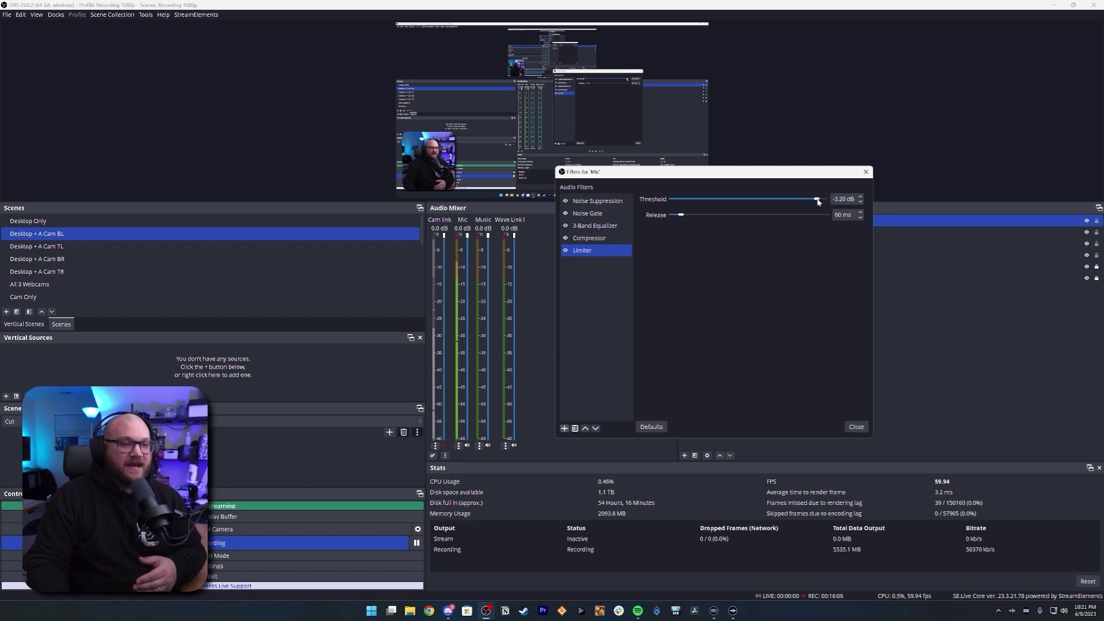
left_click(861, 196)
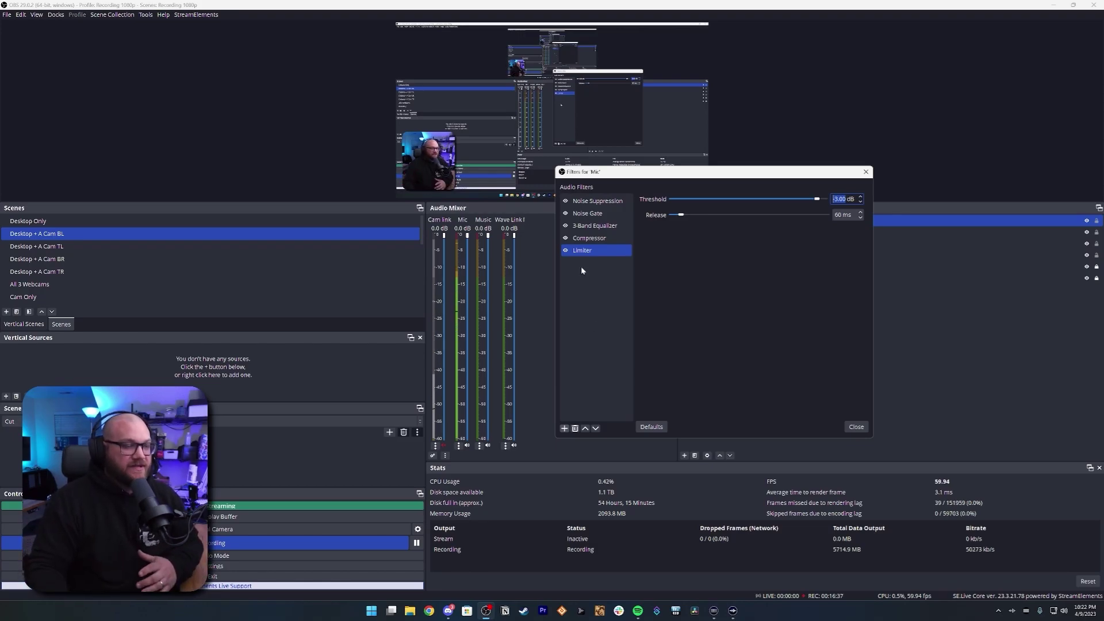
Review the settings of each Mic filter in order, from Noise Suppression through Limiter
left_click(598, 203)
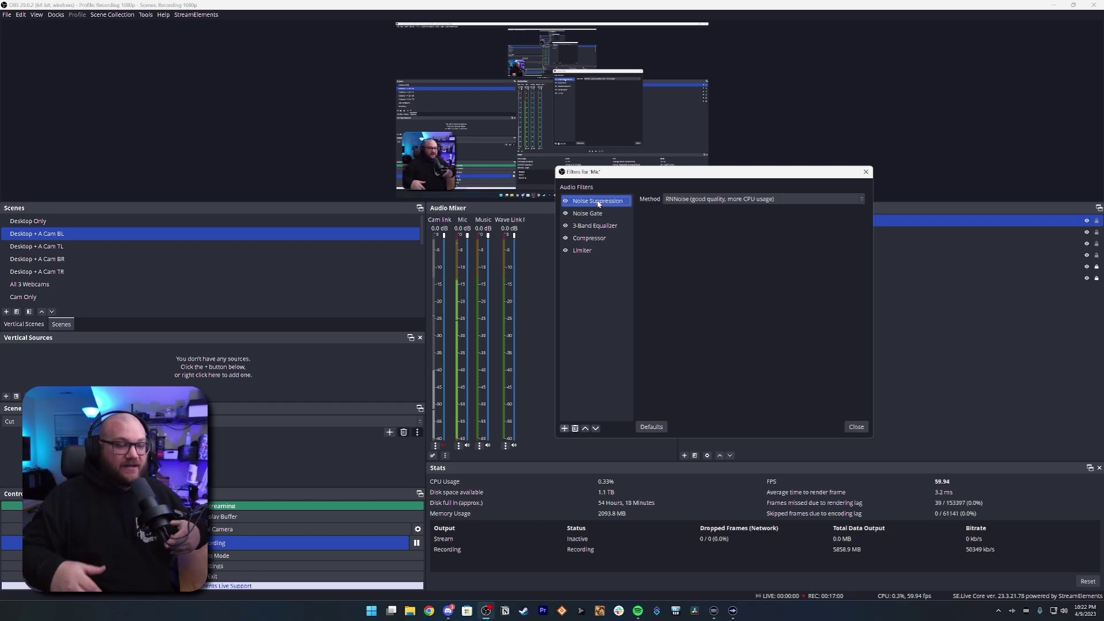
left_click(601, 214)
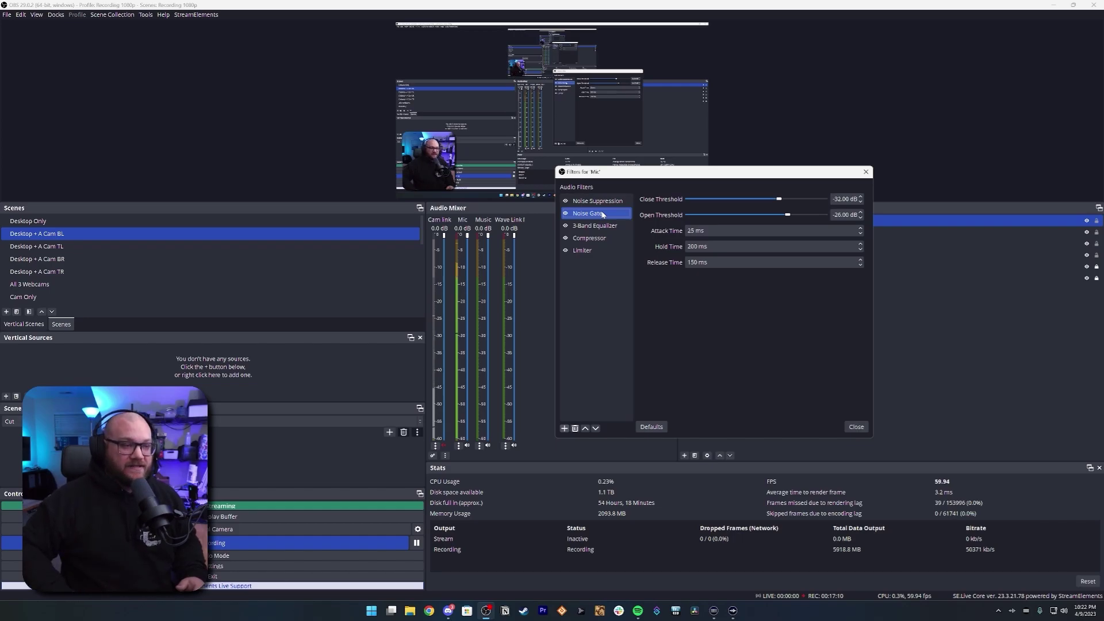
left_click(602, 226)
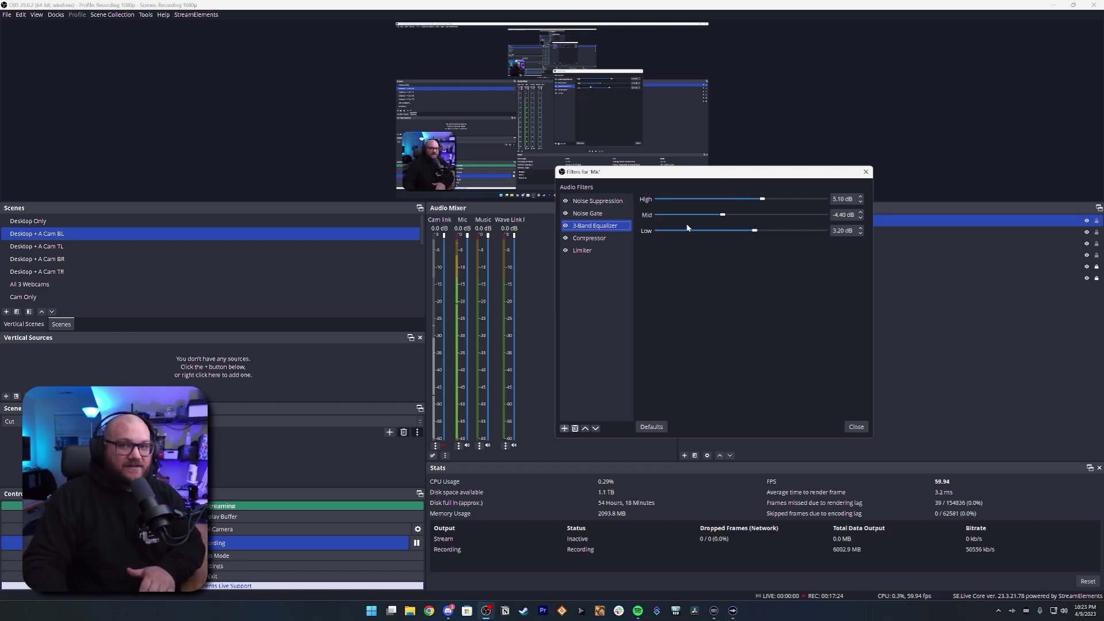
left_click(599, 238)
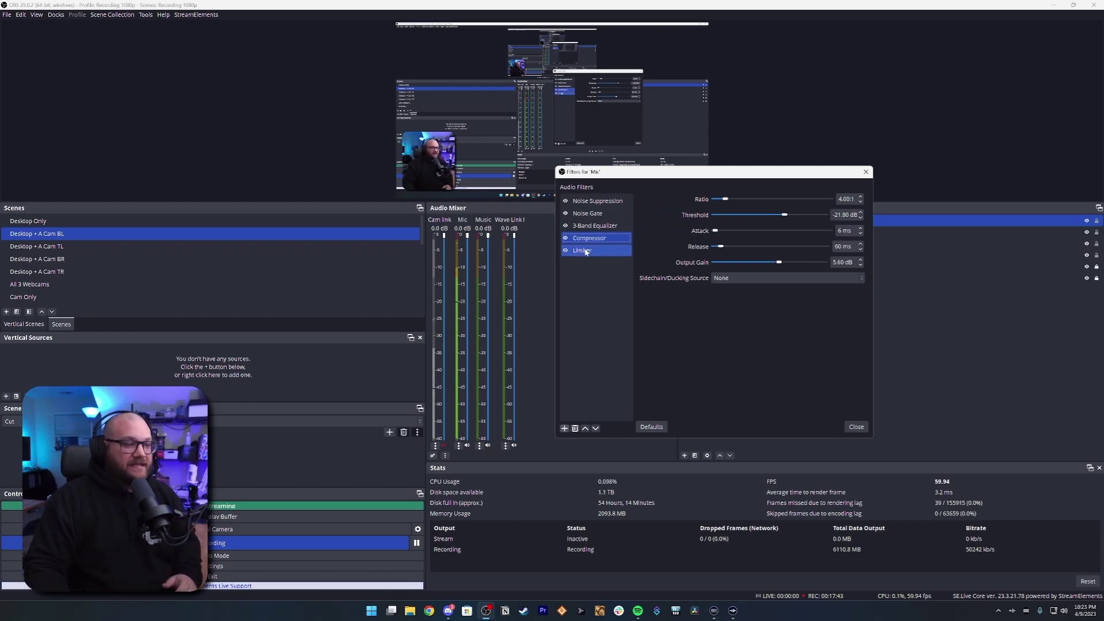
left_click(586, 251)
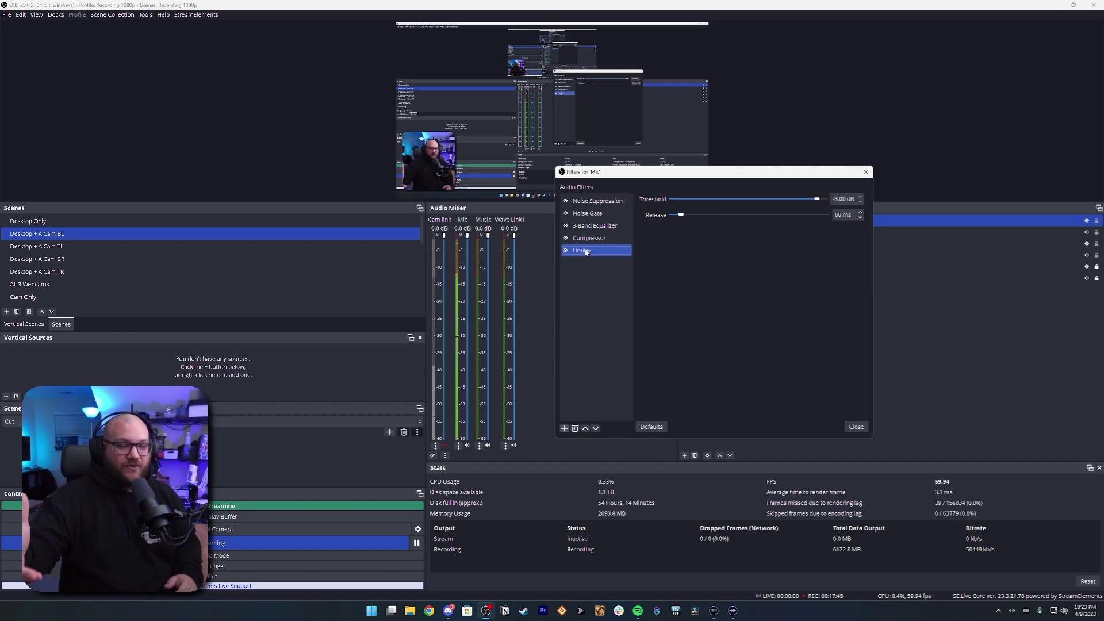